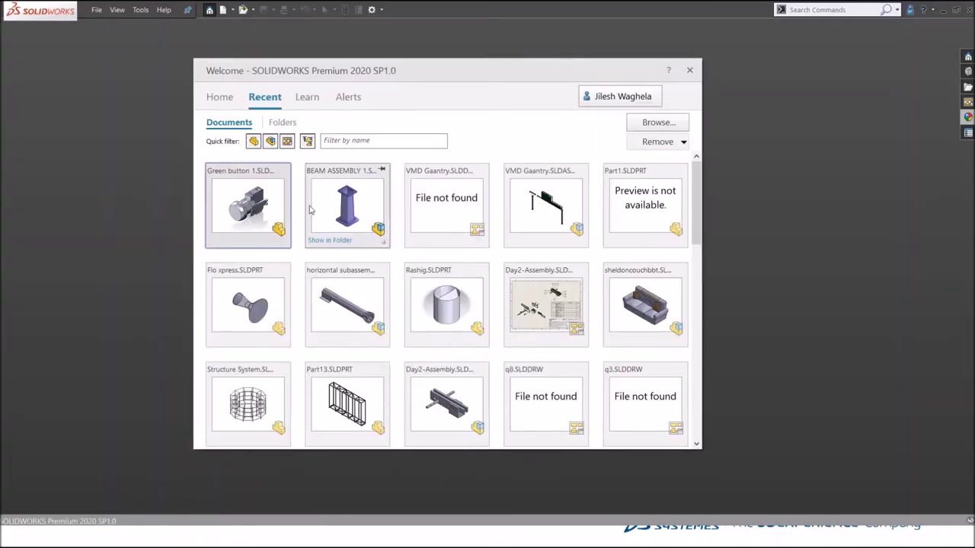
- Open Green button 1 from the Welcome dialog and apply a black appearance to the whole part
left_click(254, 212)
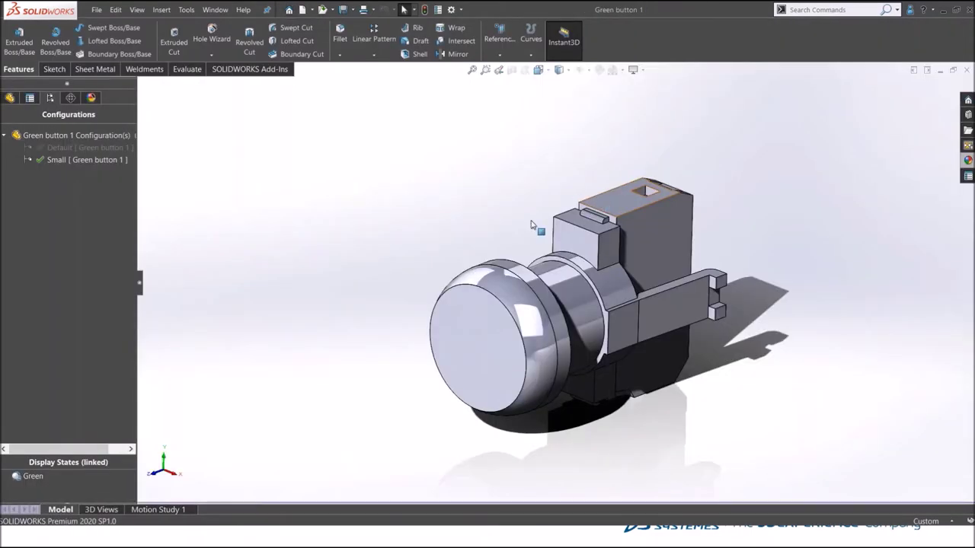
left_click(489, 272)
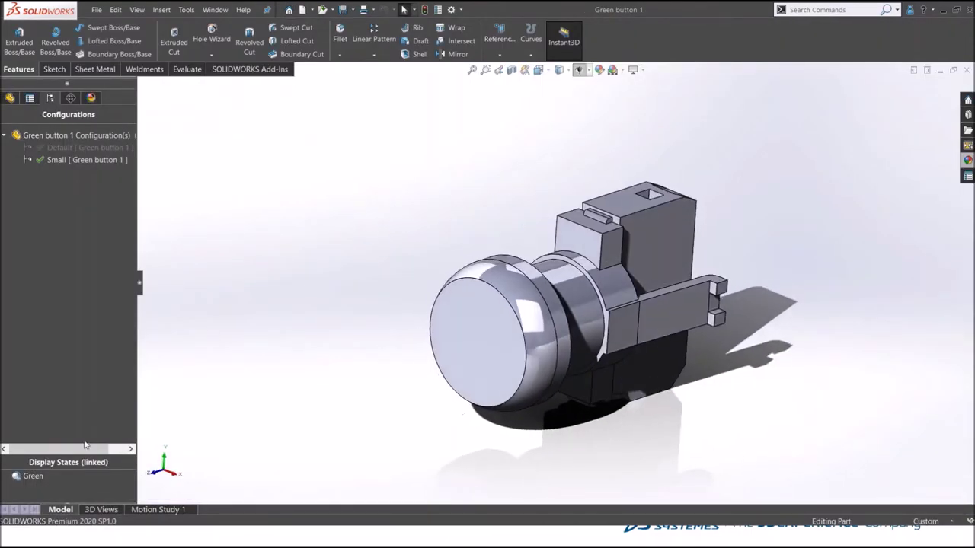
left_click(10, 98)
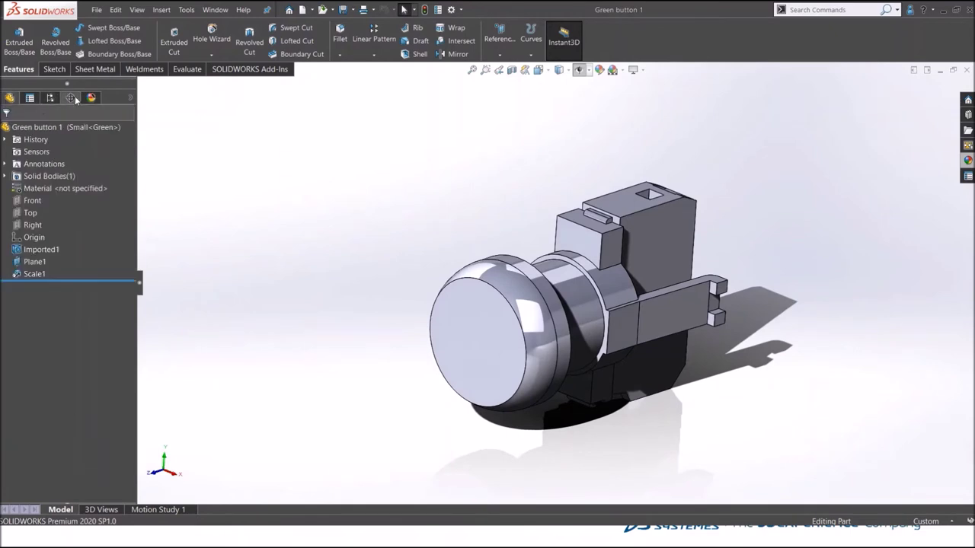
left_click(599, 69)
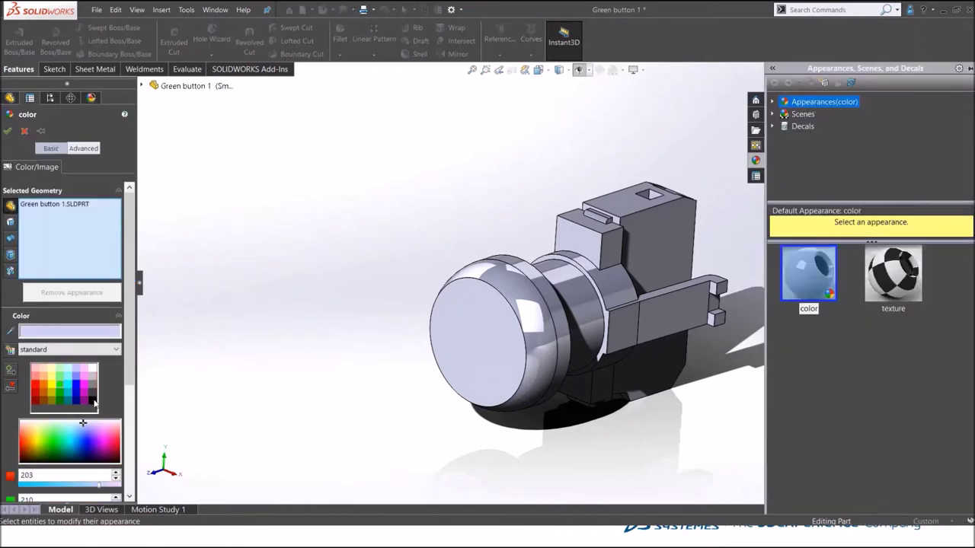
left_click(92, 402)
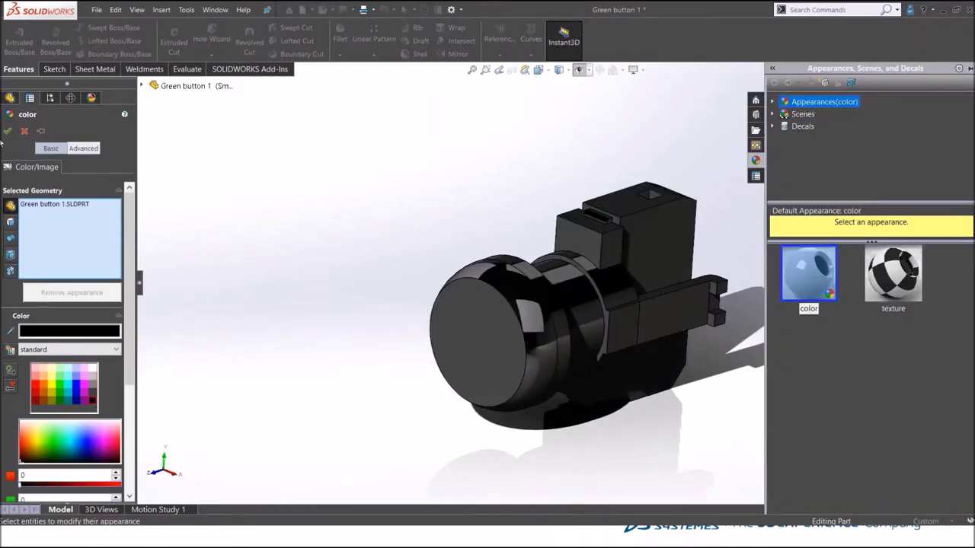
left_click(8, 131)
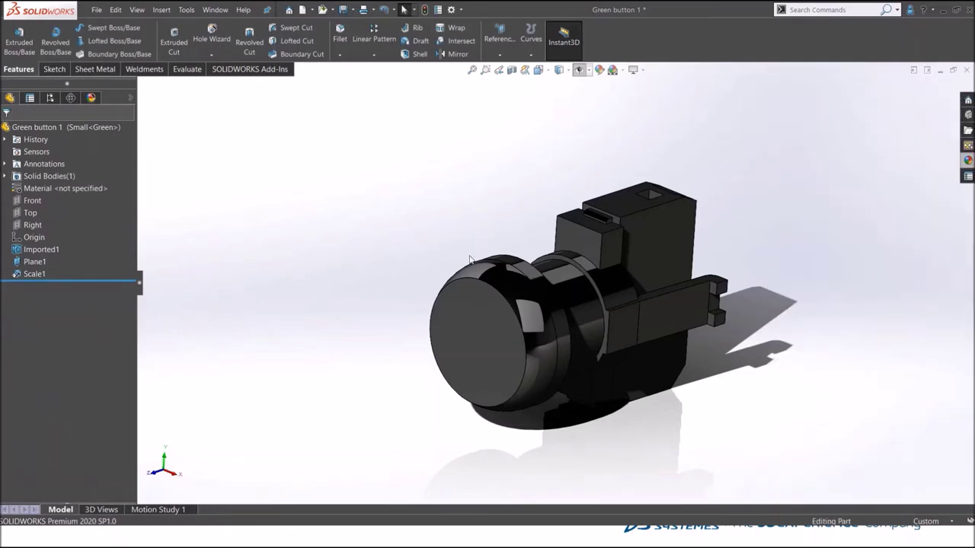
- Give the button's front cap face a green appearance, then orbit to view it
left_click(476, 299)
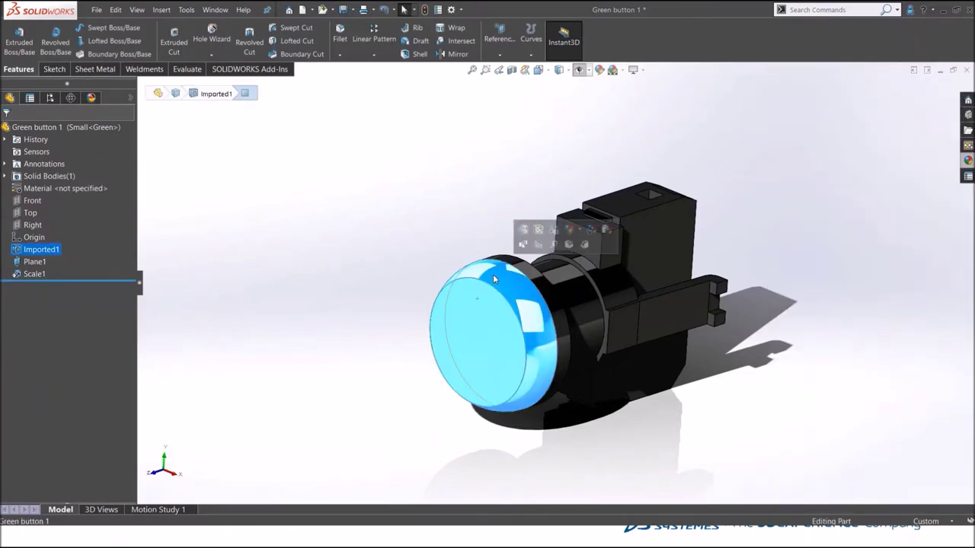
left_click(573, 229)
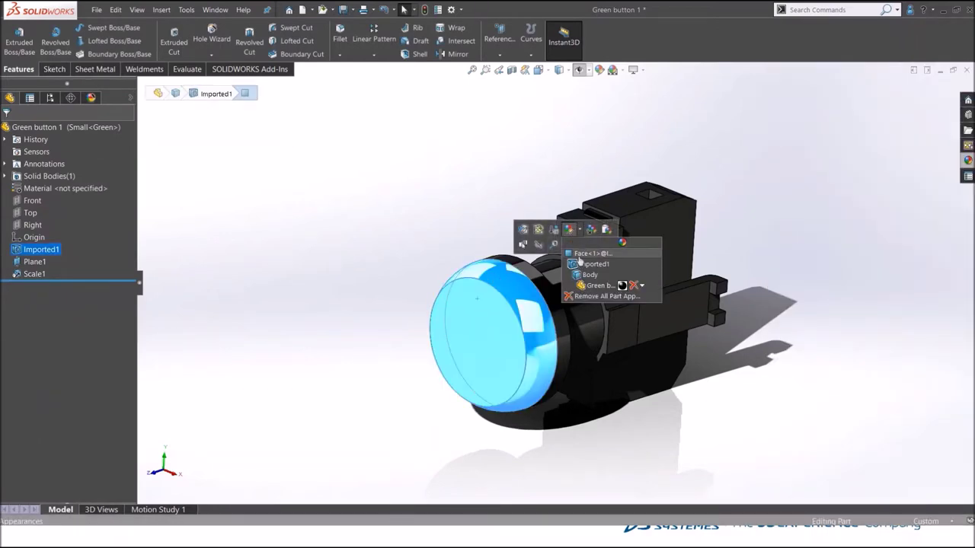
left_click(579, 259)
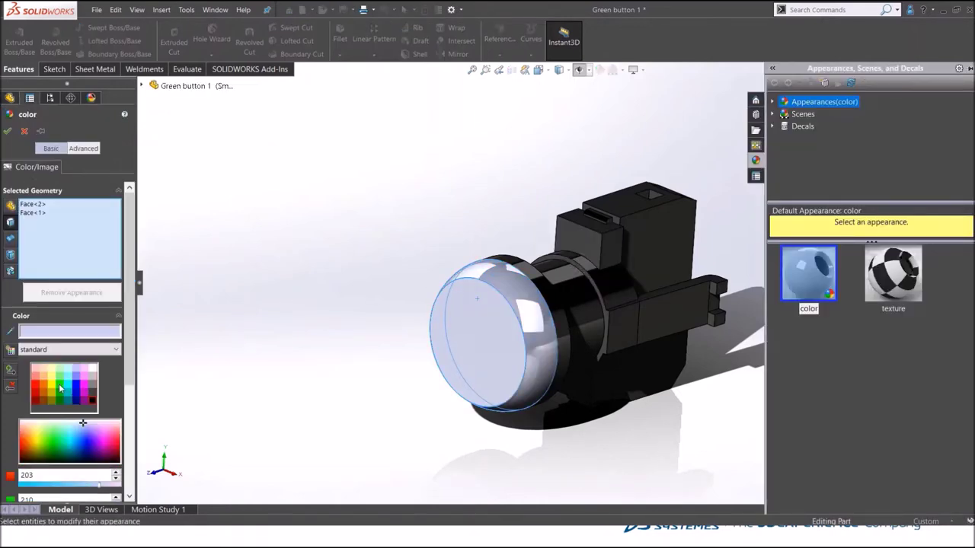
left_click(61, 389)
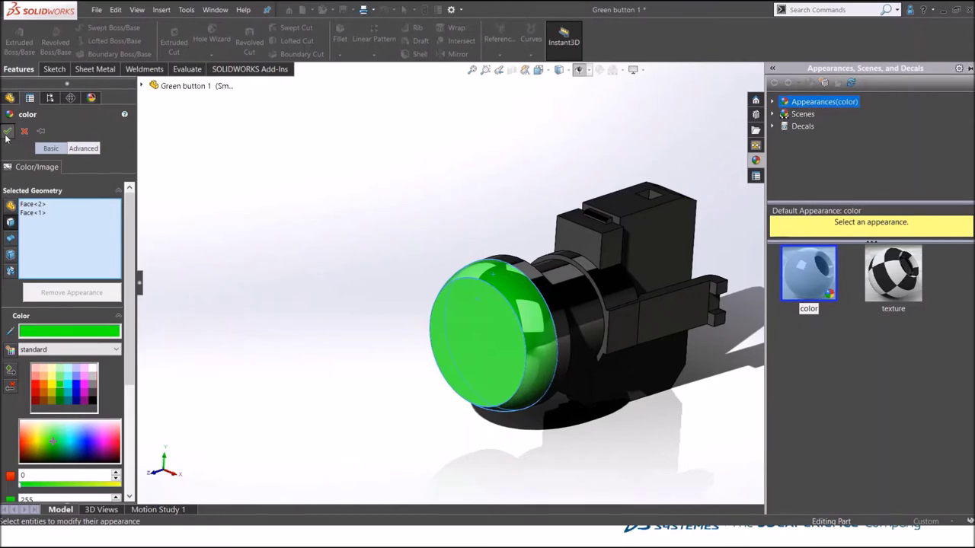
left_click(7, 131)
mouse_move(365, 246)
middle_mouse_down()
mouse_move(339, 257)
mouse_move(355, 261)
middle_mouse_up()
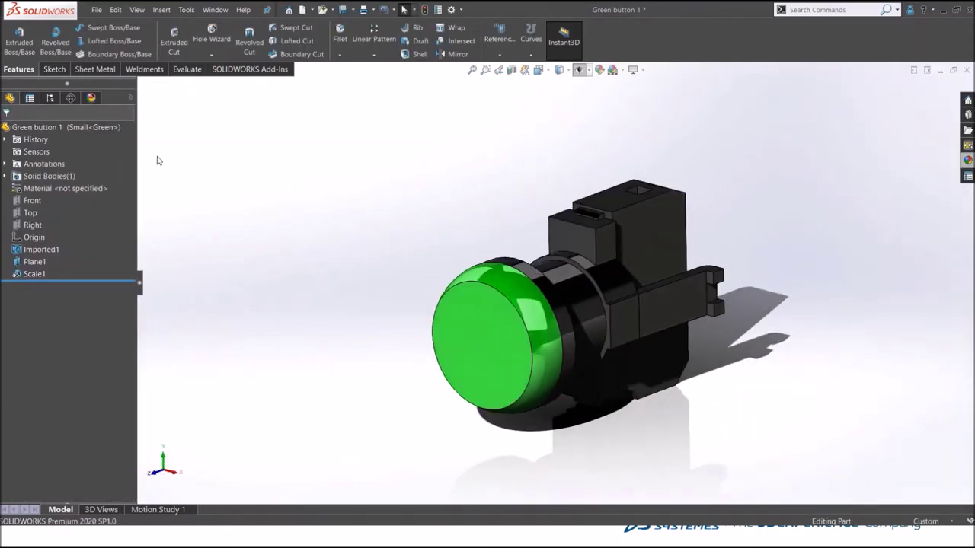
- Add a new display state from Green in ConfigurationManager and rename it 'Red'
left_click(51, 98)
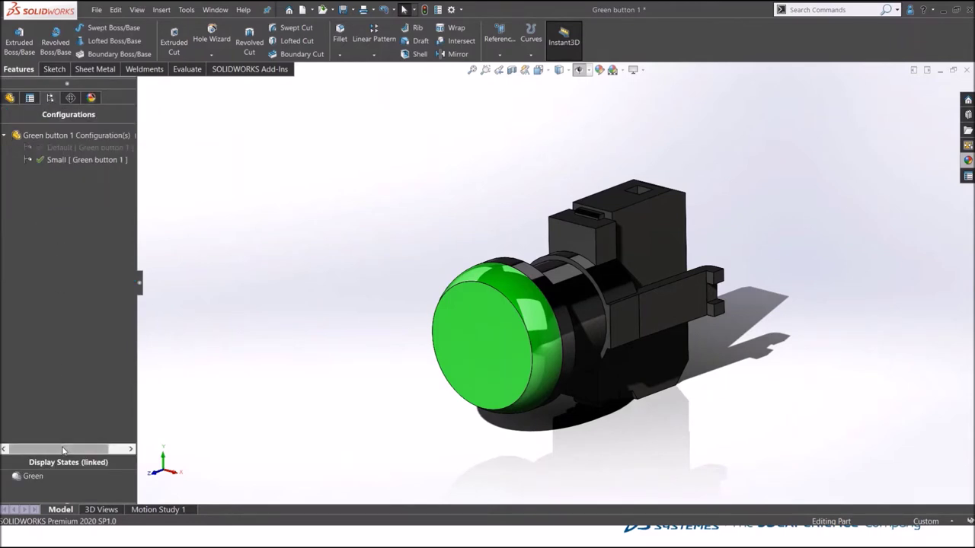
left_click_drag(65, 455, 64, 357)
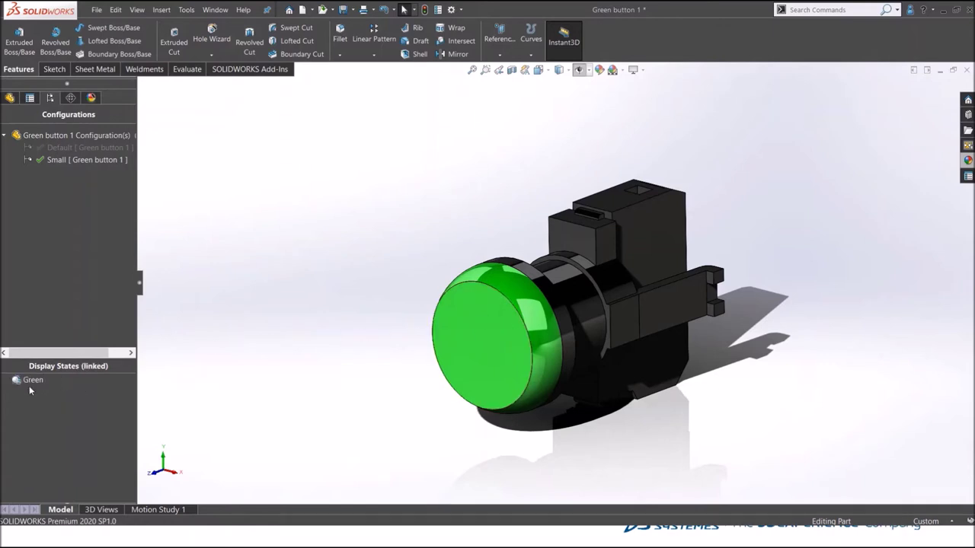
right_click(29, 384)
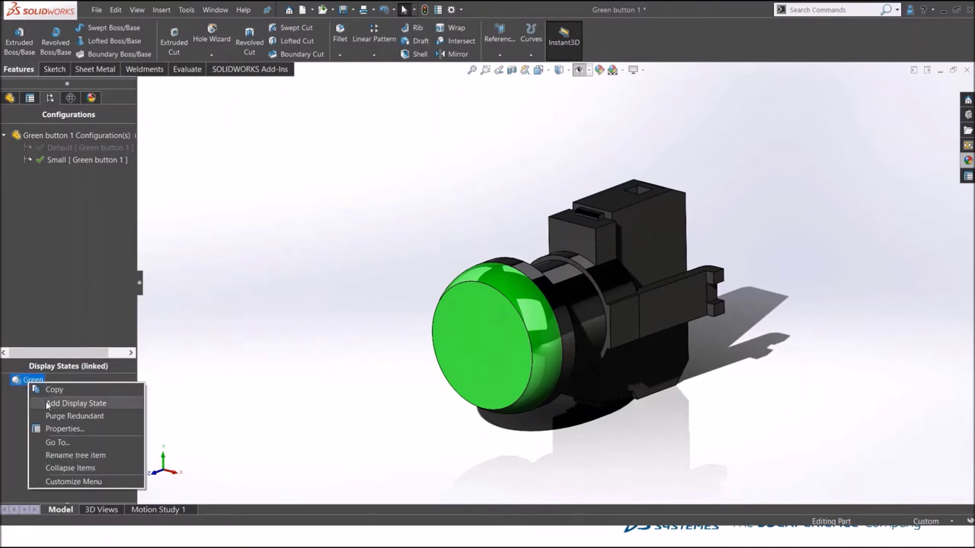
left_click(46, 404)
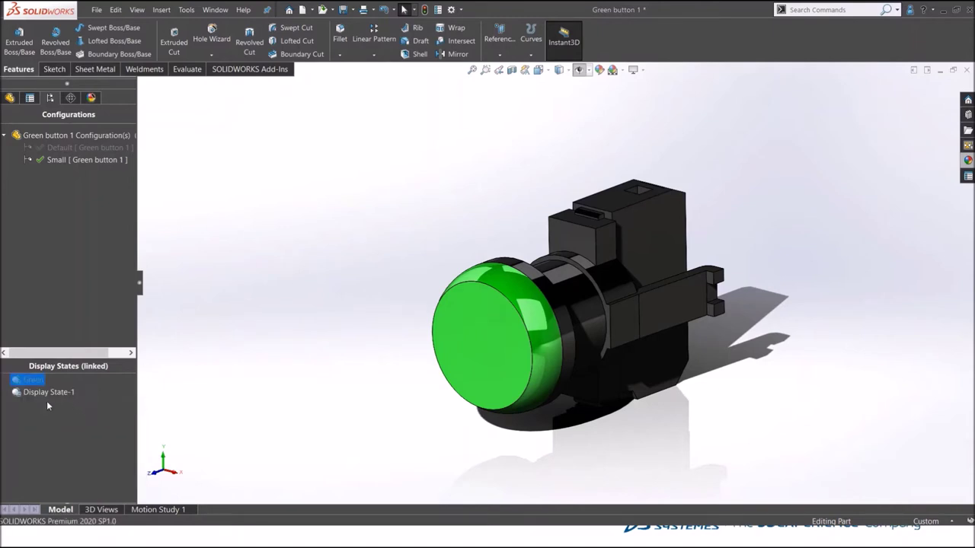
right_click(56, 392)
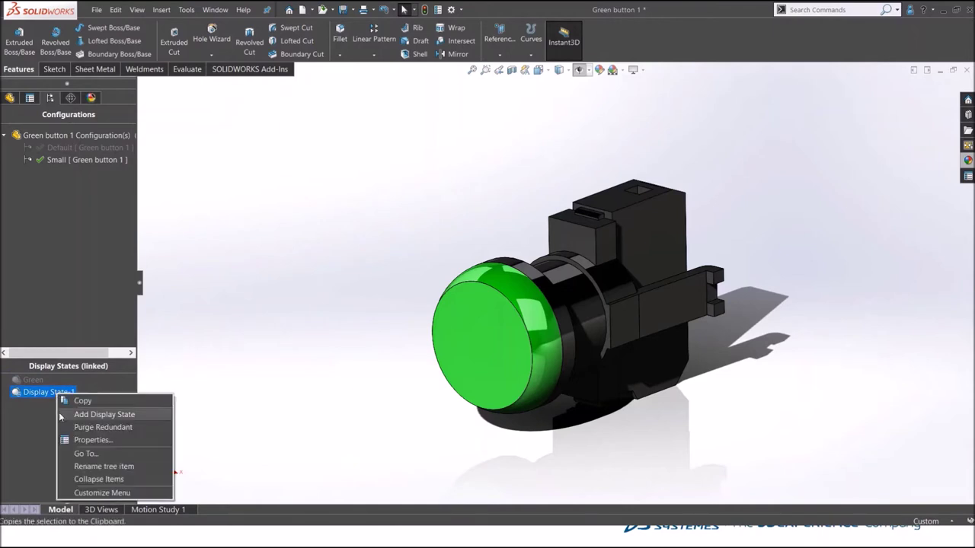
left_click(77, 467)
type("Red")
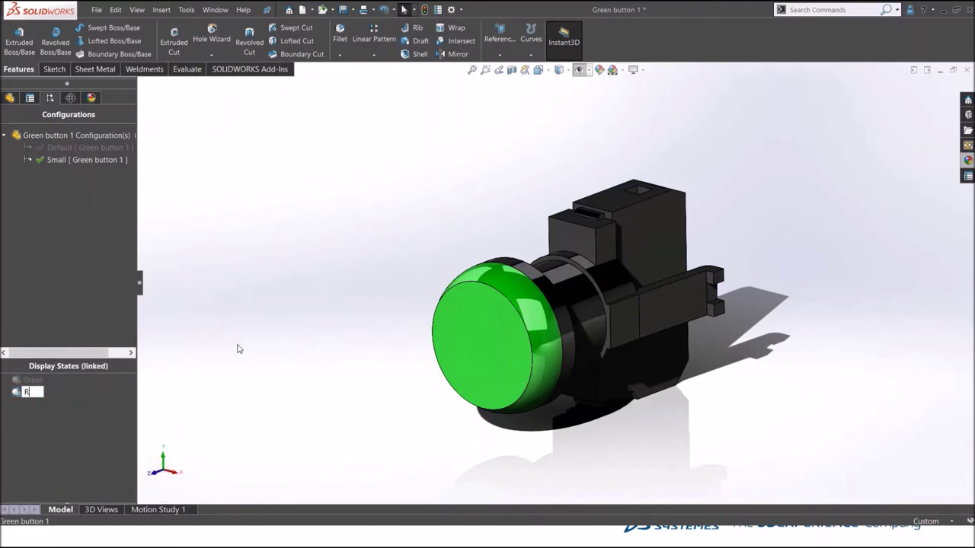
key("Return")
left_click(92, 97)
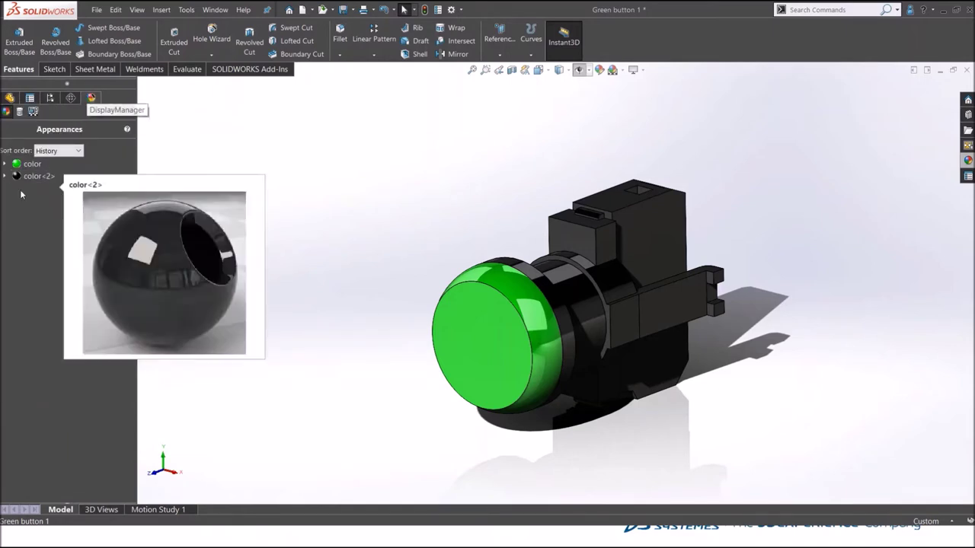
- Recolour the cap's appearance salmon red (RGB 255, 128, 128) for this display state
right_click(27, 166)
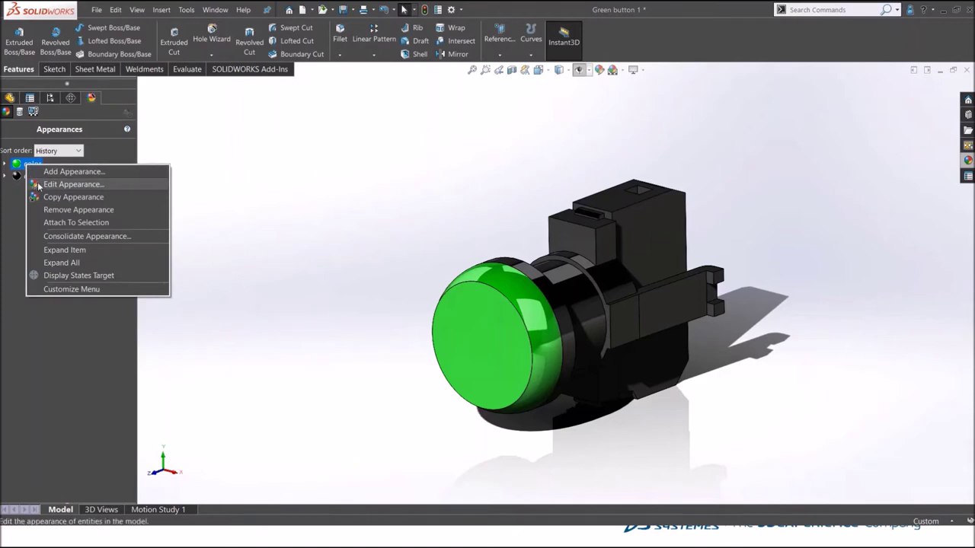
left_click(338, 181)
left_click(461, 304)
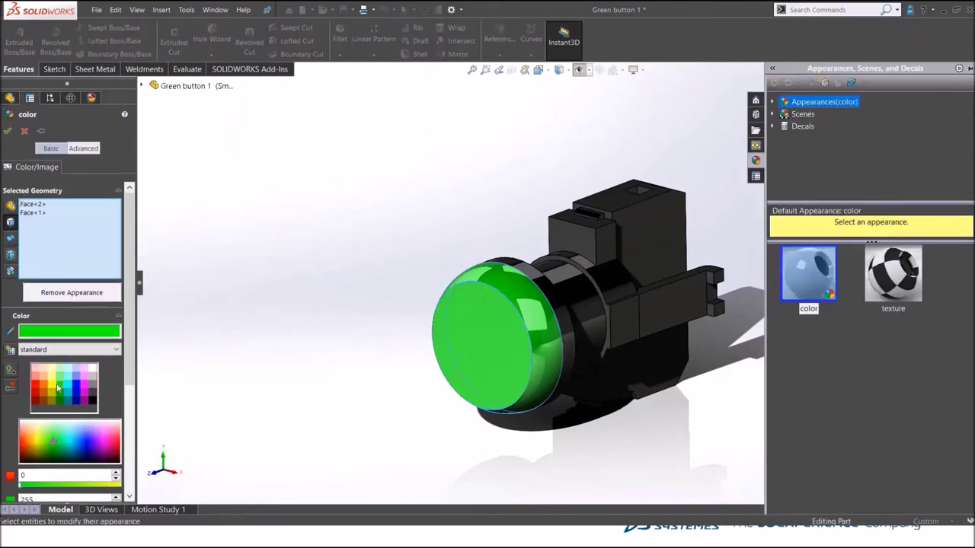
left_click(35, 380)
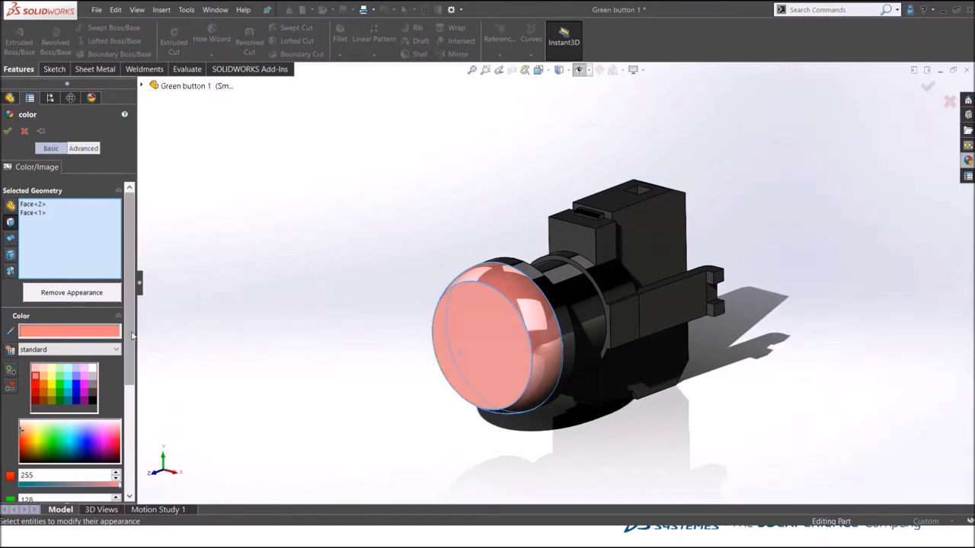
scroll(132, 335, "down", 5)
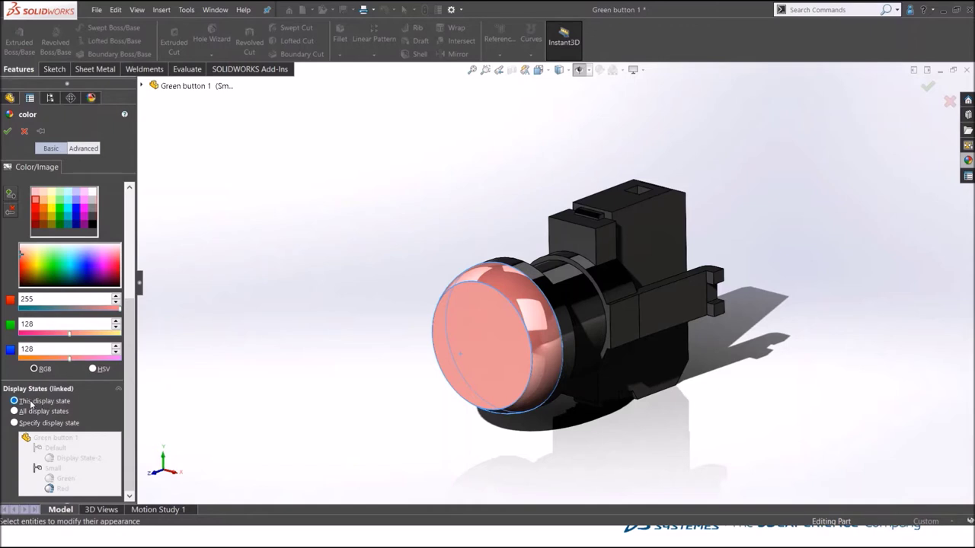
left_click(9, 132)
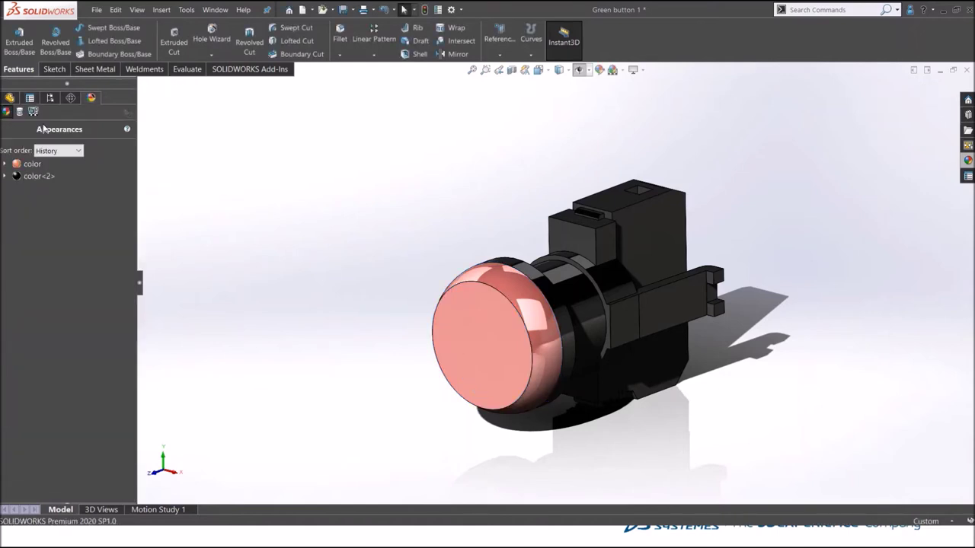
left_click(50, 98)
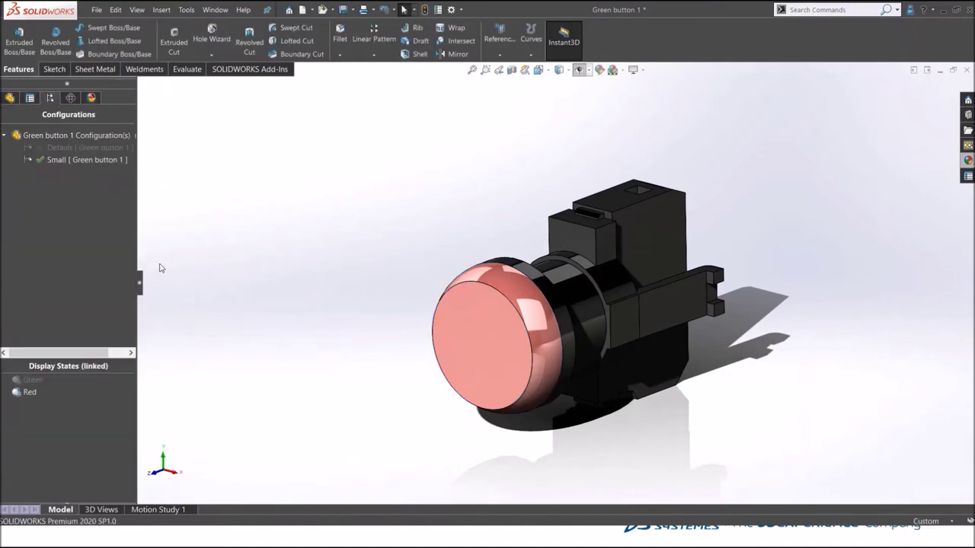
double_click(32, 380)
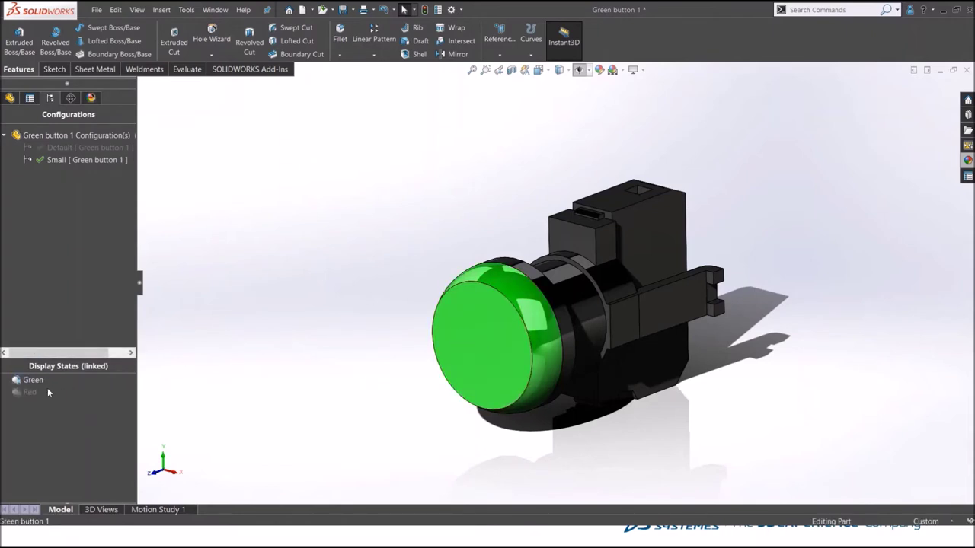
double_click(26, 392)
mouse_move(348, 338)
middle_mouse_down()
mouse_move(331, 330)
mouse_move(348, 330)
middle_mouse_up()
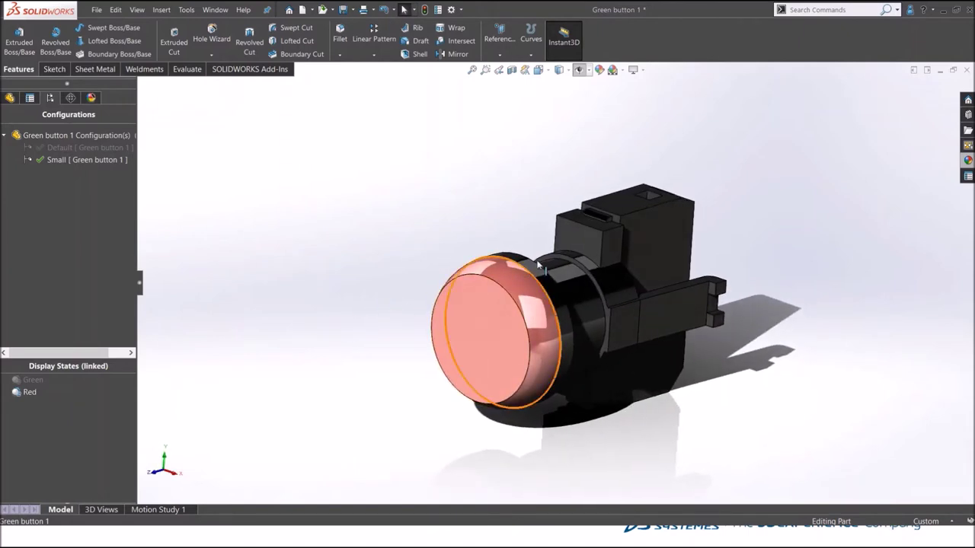
double_click(72, 149)
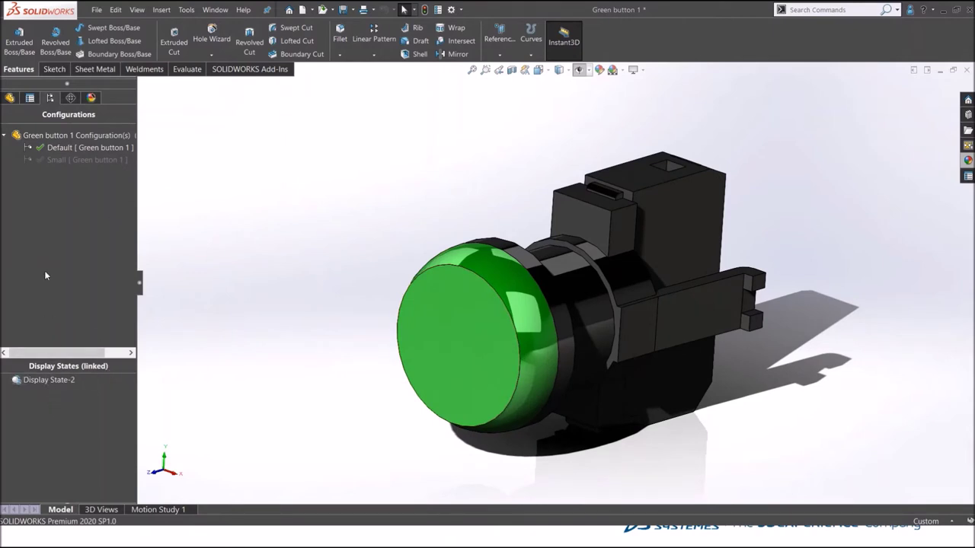
double_click(63, 161)
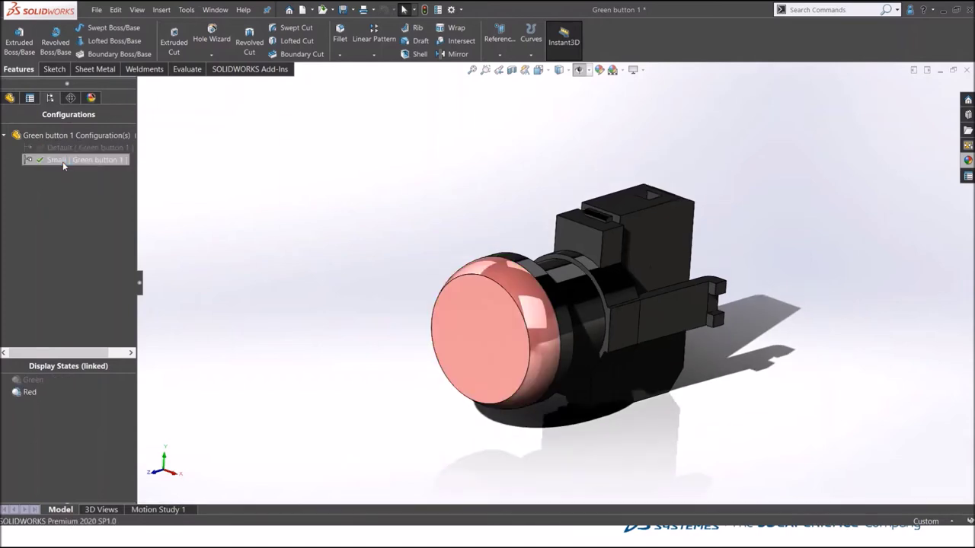
- Add a new display state from Red and rename it 'Blue'
right_click(29, 393)
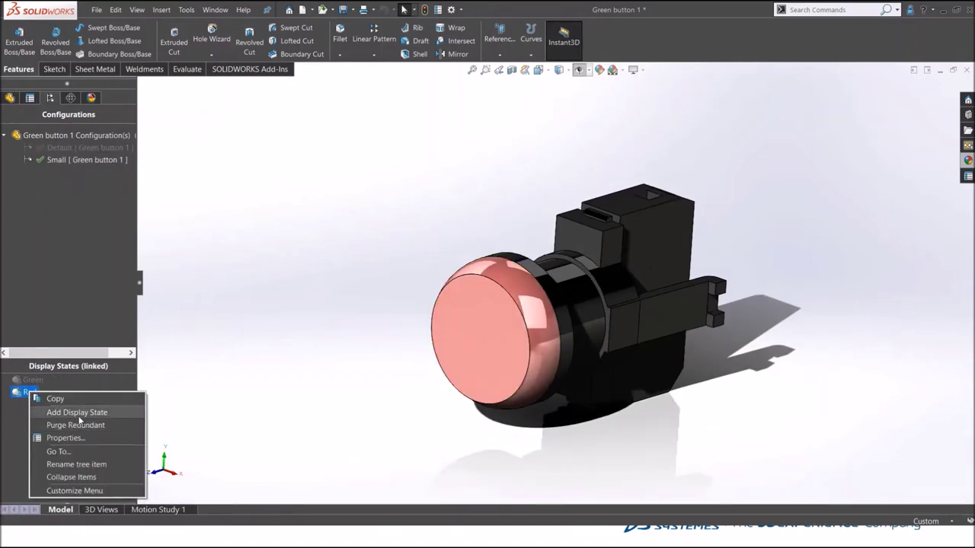
left_click(79, 412)
right_click(41, 404)
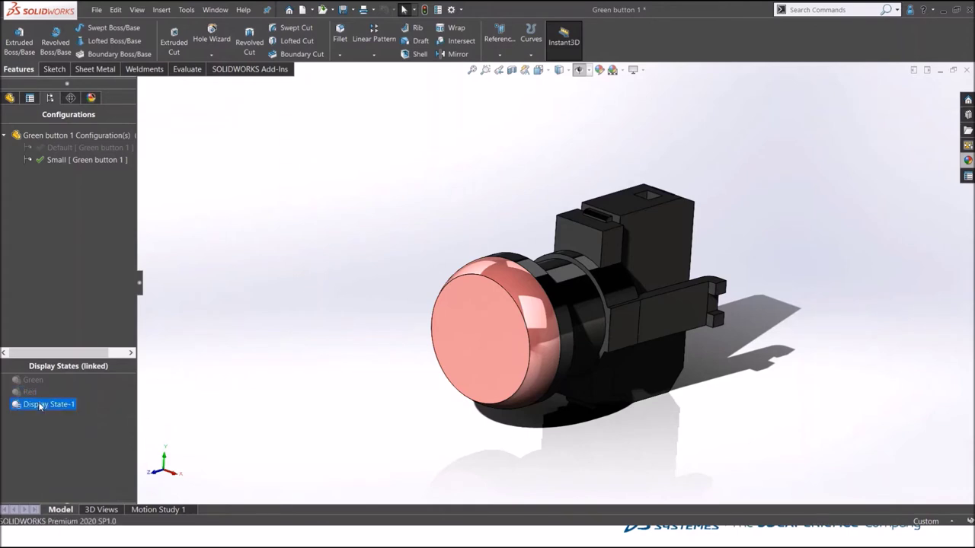
left_click(86, 476)
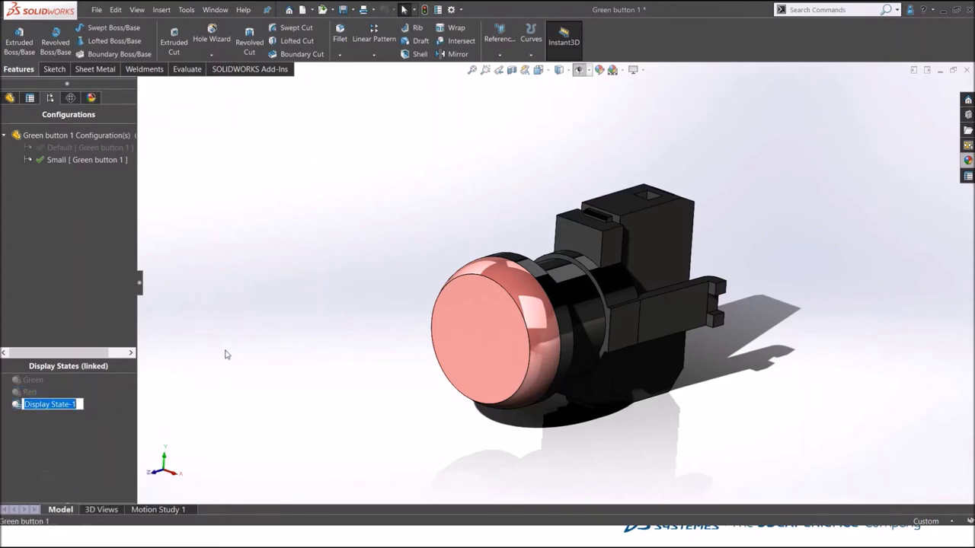
type("Blue")
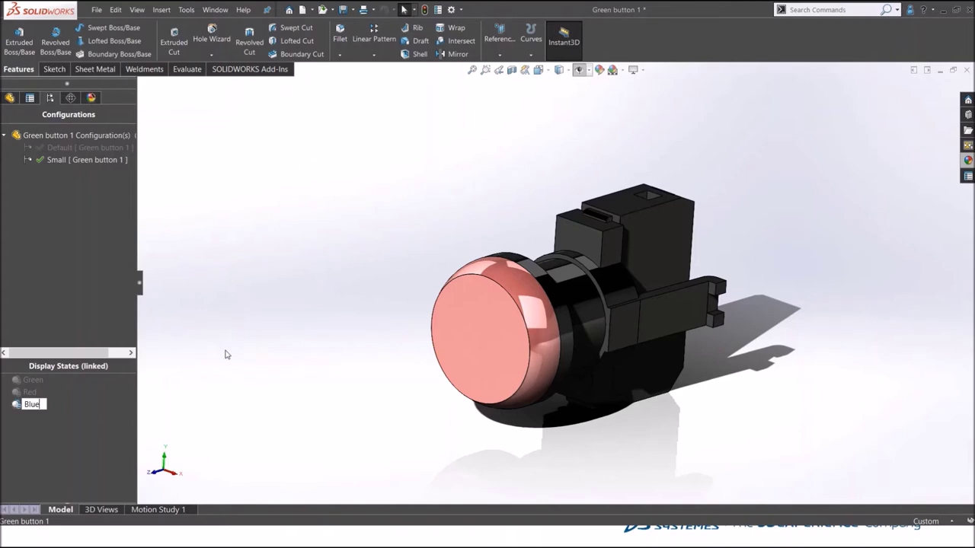
key("Return")
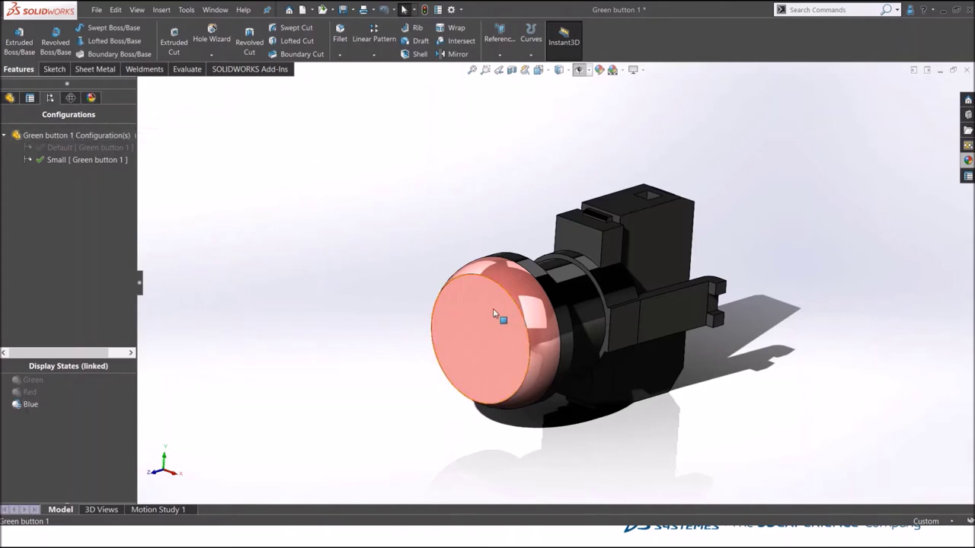
- Change the cap's color appearance to pure blue (RGB 0, 0, 255) for this display state
left_click(92, 98)
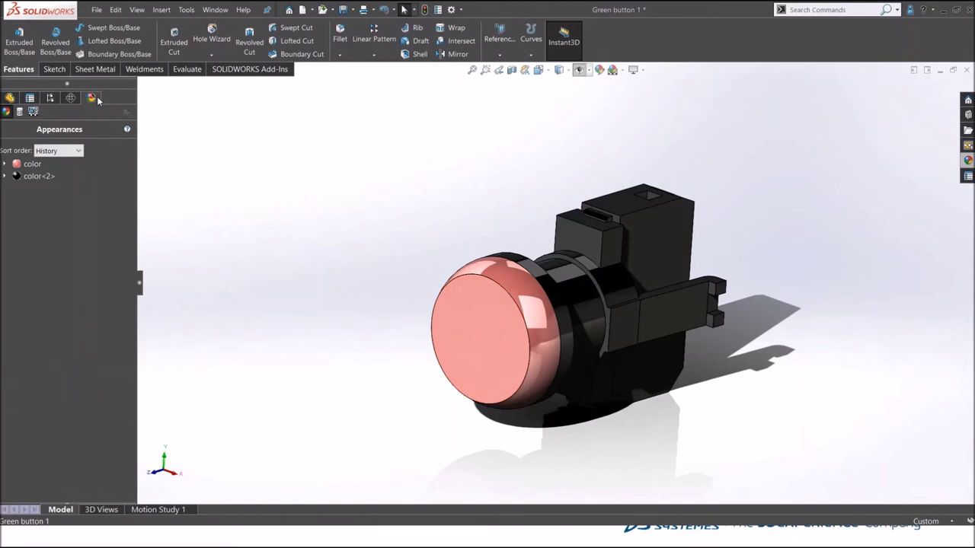
right_click(28, 165)
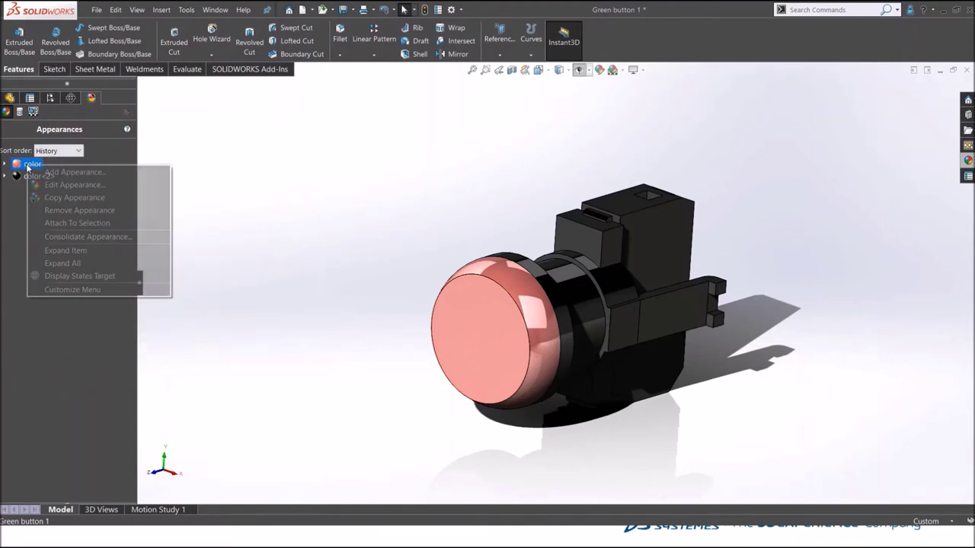
left_click(46, 185)
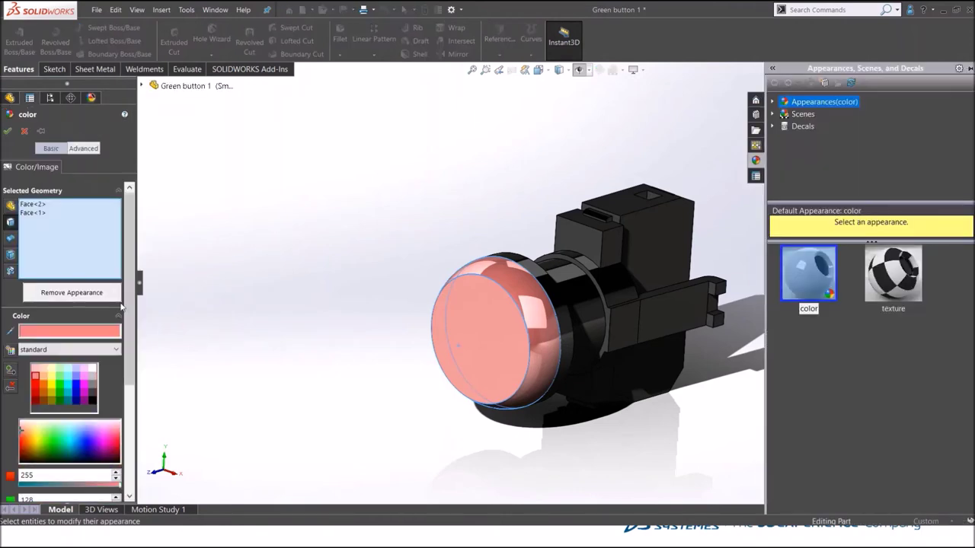
left_click(77, 379)
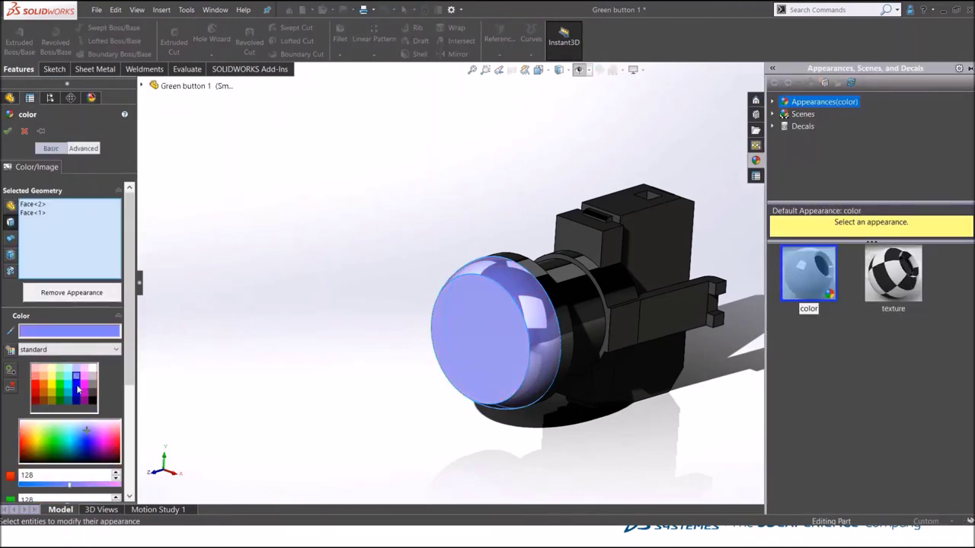
left_click(77, 387)
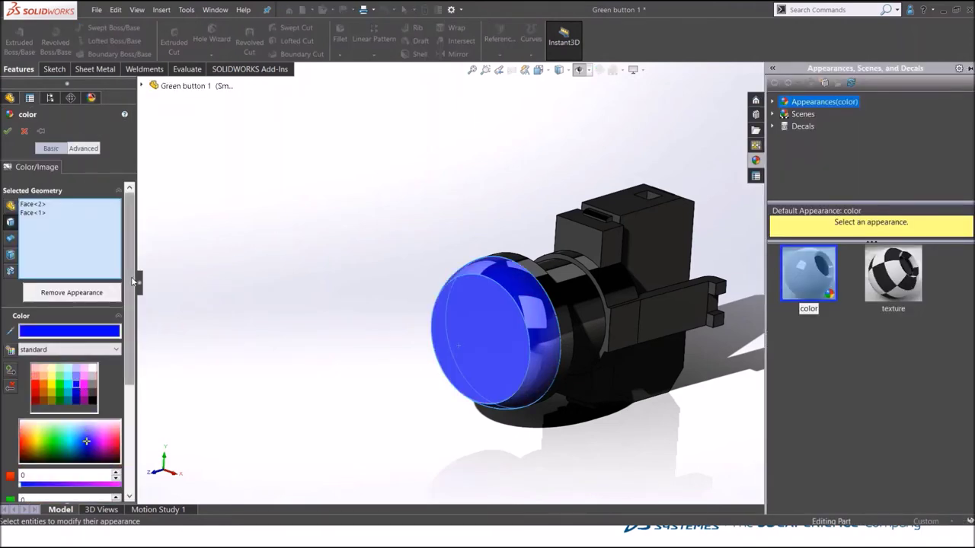
scroll(129, 301, "down", 1)
left_click_drag(131, 305, 129, 396)
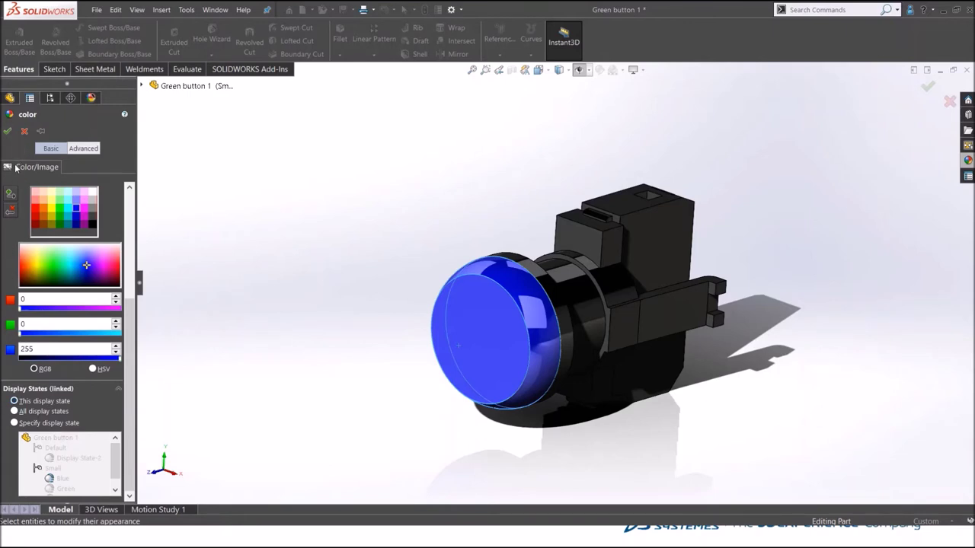
left_click(7, 131)
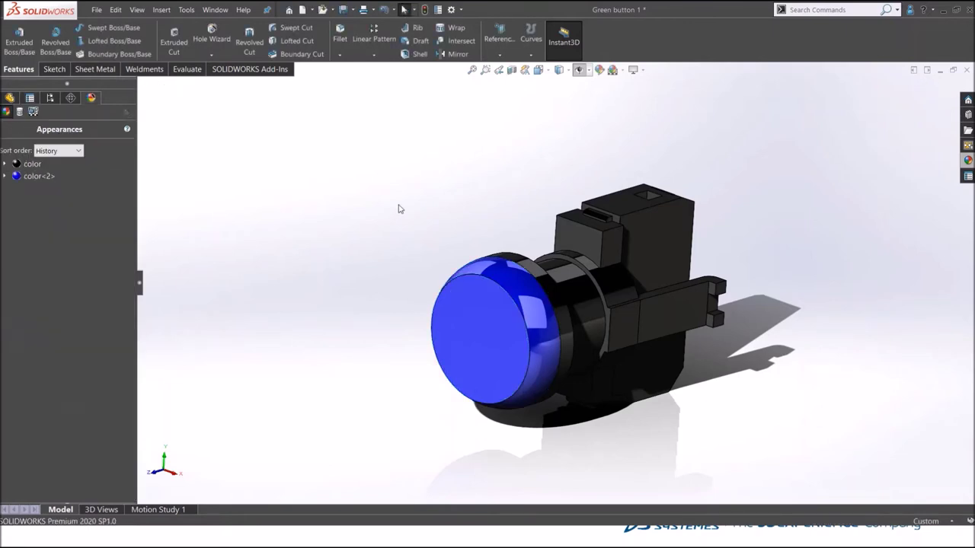
- Check the Red display state, switch back to Green, and save Green button 1
left_click(50, 98)
double_click(31, 392)
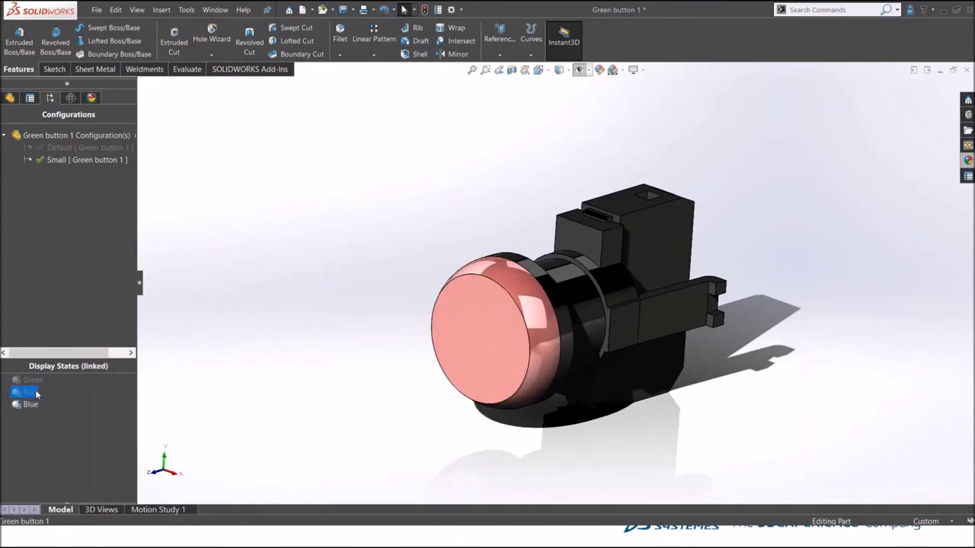
left_click(33, 380)
left_click(33, 380)
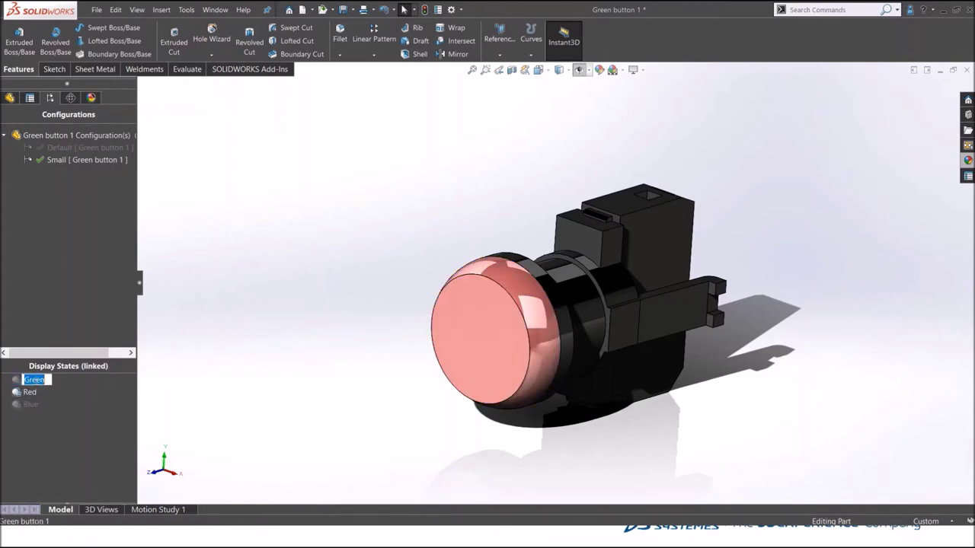
left_click(38, 385)
double_click(35, 381)
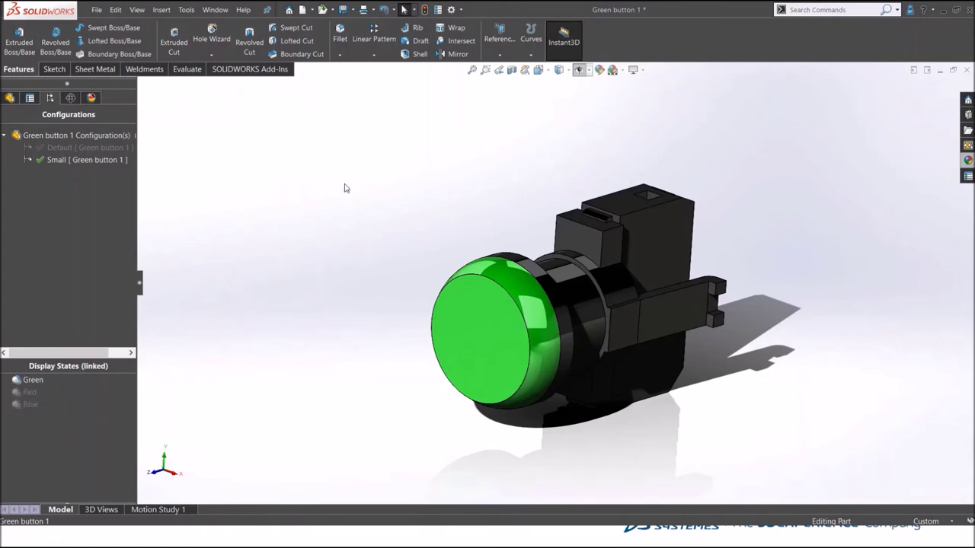
left_click(342, 12)
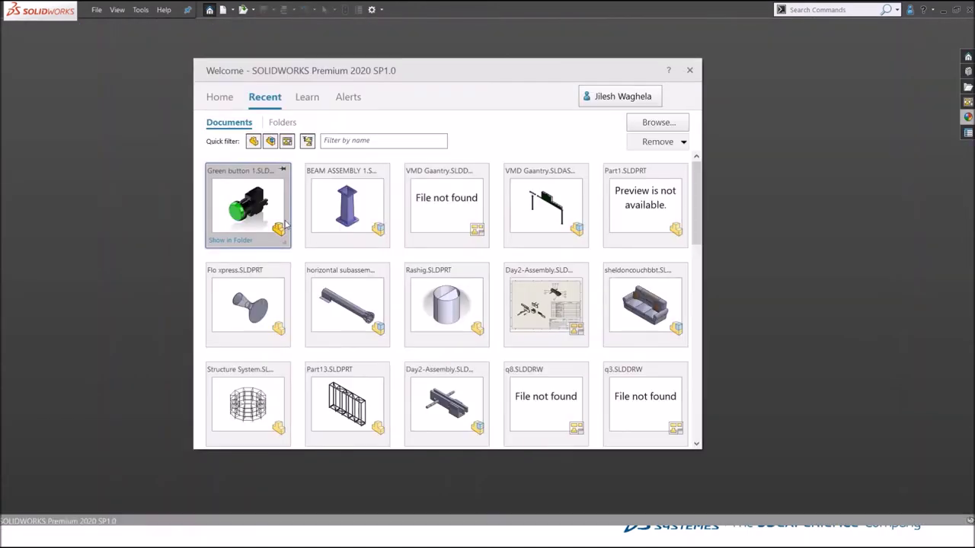
- Open BEAM ASSEMBLY 1, rebuild it, and zoom in on the panel push-buttons
left_click(355, 204)
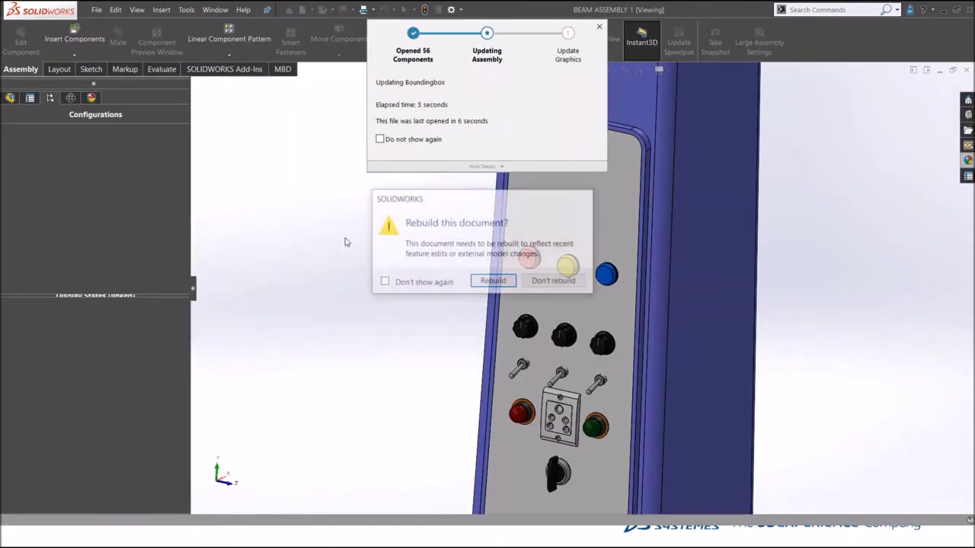
left_click(507, 280)
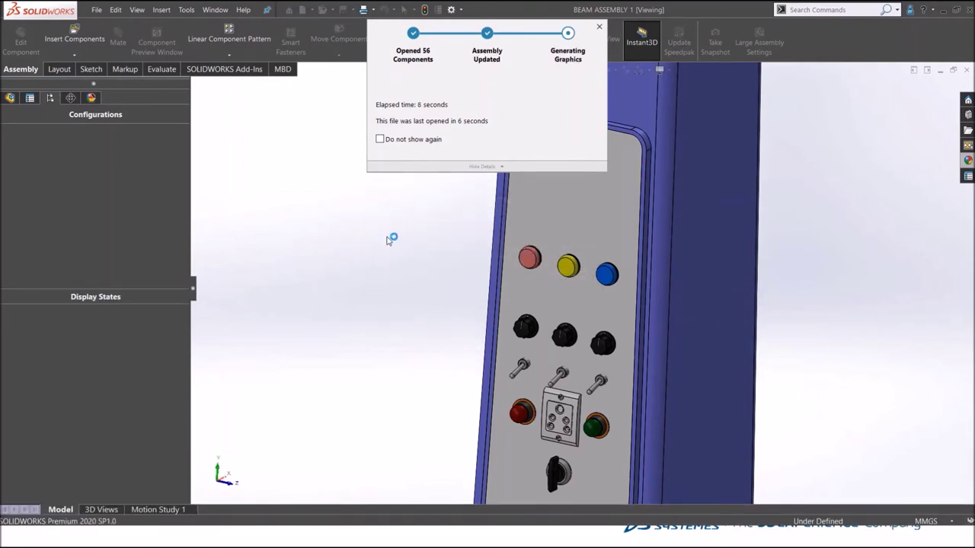
scroll(556, 190, "down", 3)
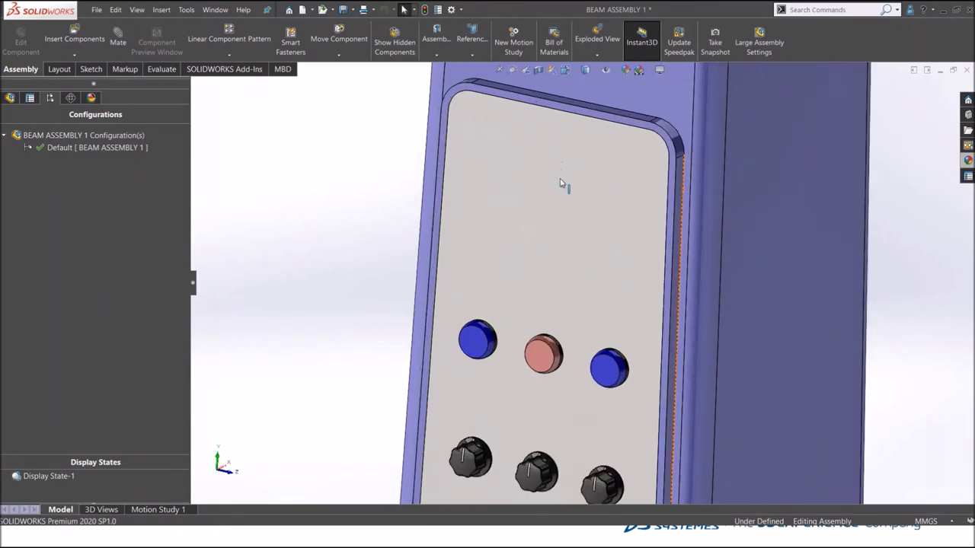
scroll(559, 183, "down", 1)
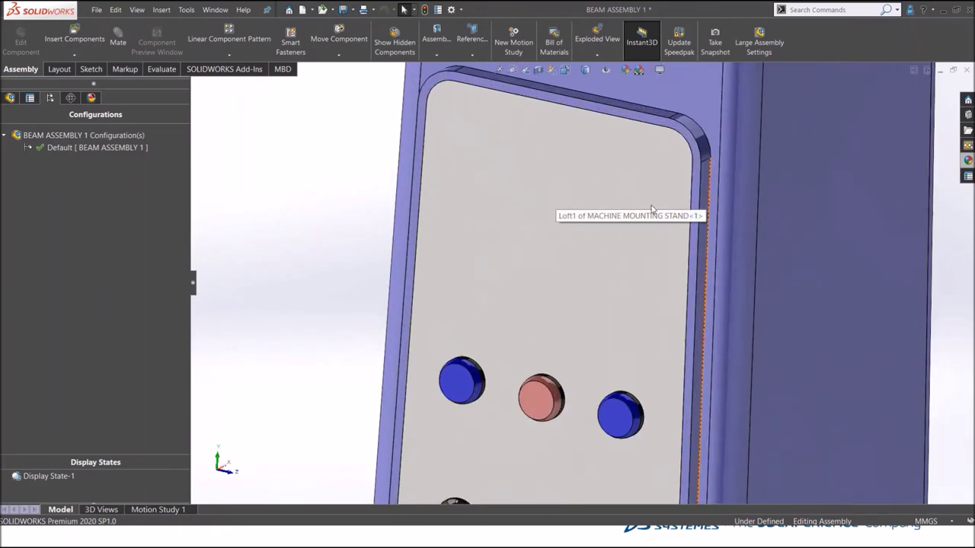
- Insert the Green button 1 component and place it beside the panel
left_click(72, 40)
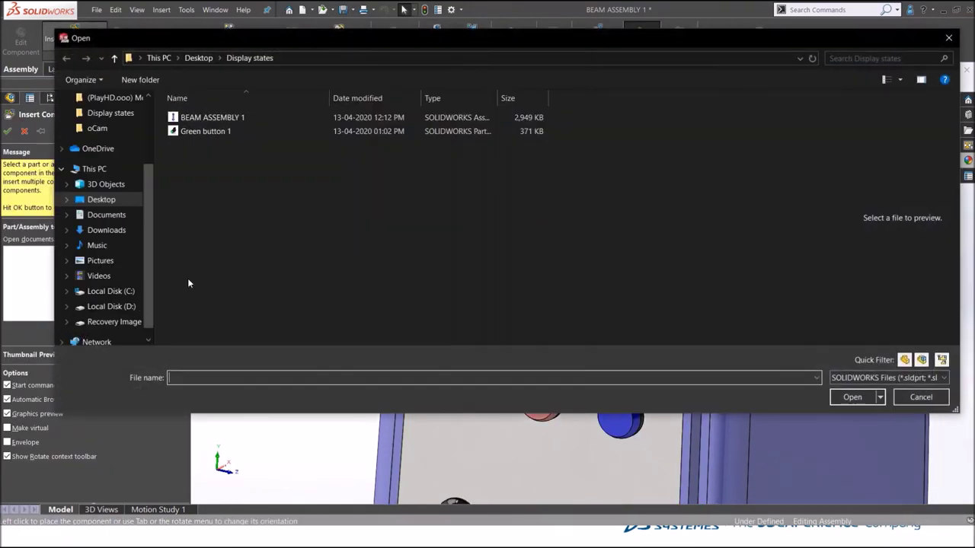
left_click(217, 132)
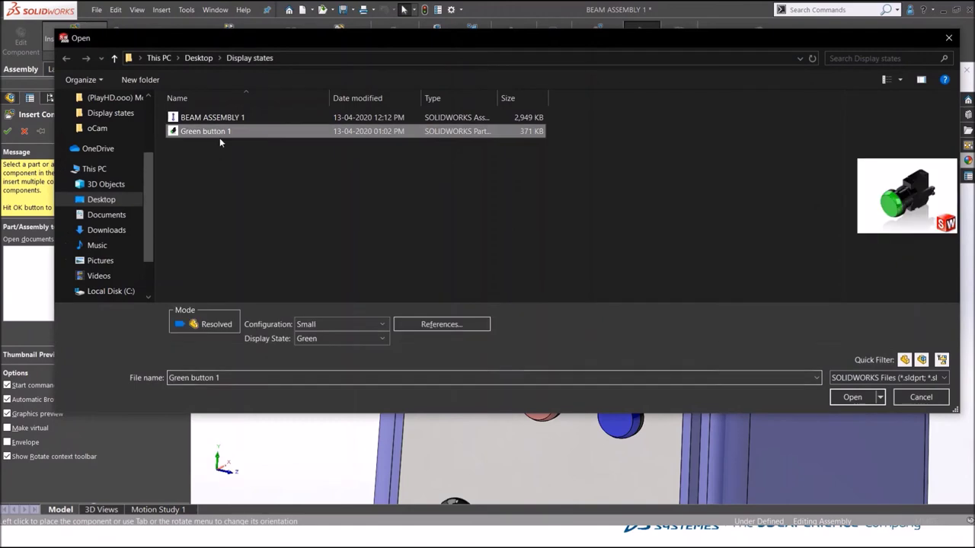
left_click(853, 396)
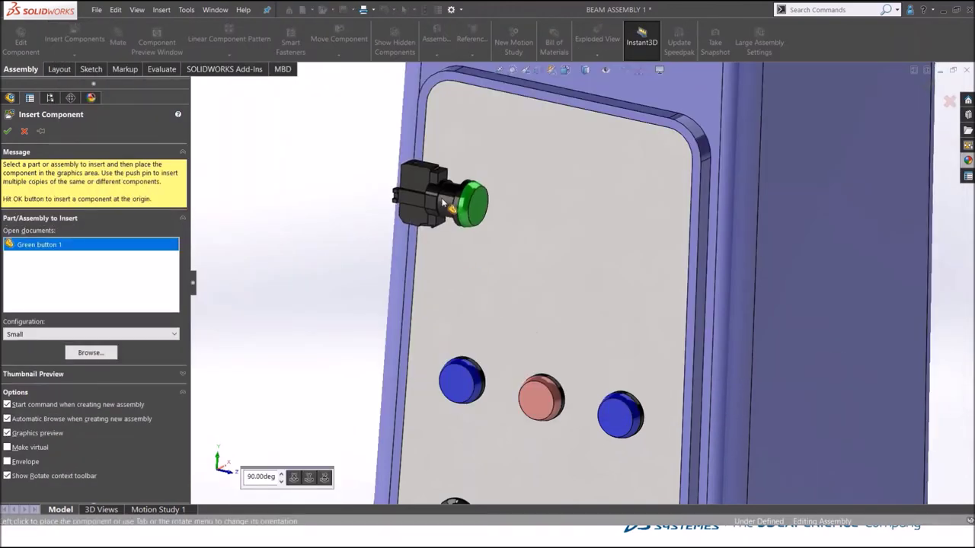
left_click(388, 206)
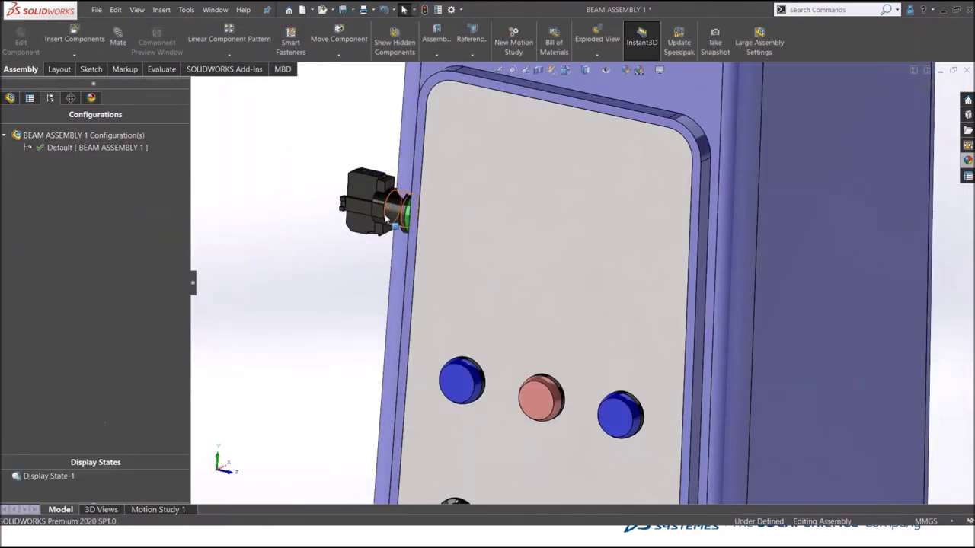
scroll(386, 219, "down", 3)
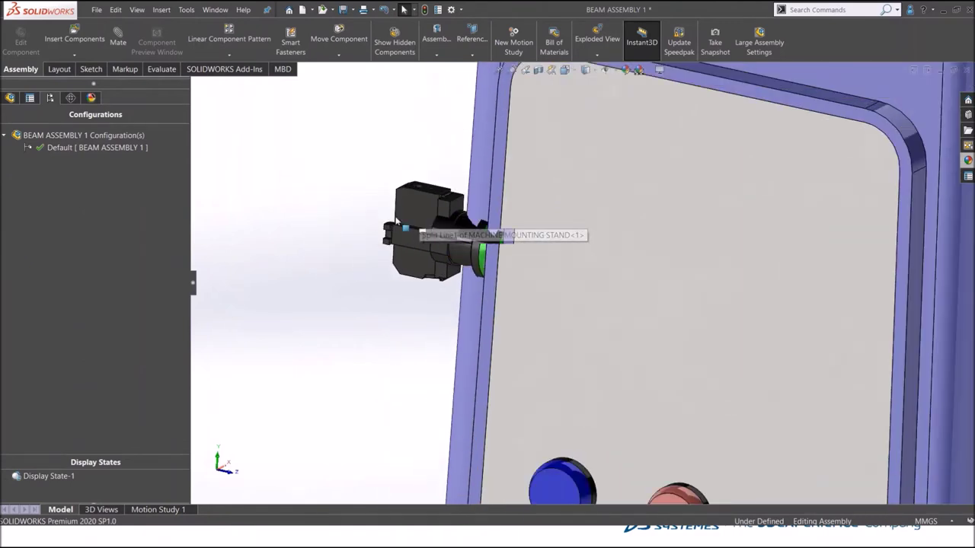
scroll(396, 221, "up", 2)
- Drag the green button and its housing against the panel wall and select its plane
left_click(605, 69)
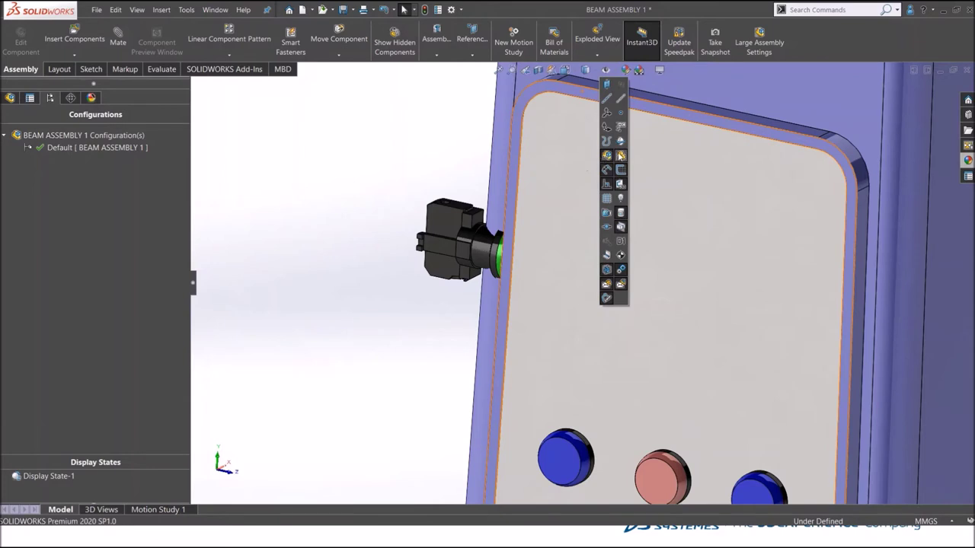
scroll(502, 256, "down", 1)
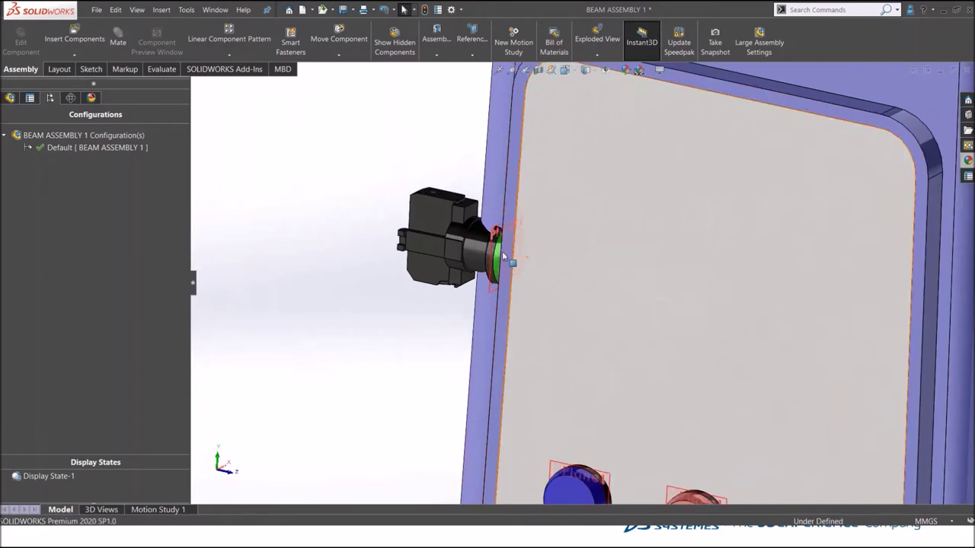
scroll(503, 256, "down", 2)
left_click_drag(341, 206, 318, 208)
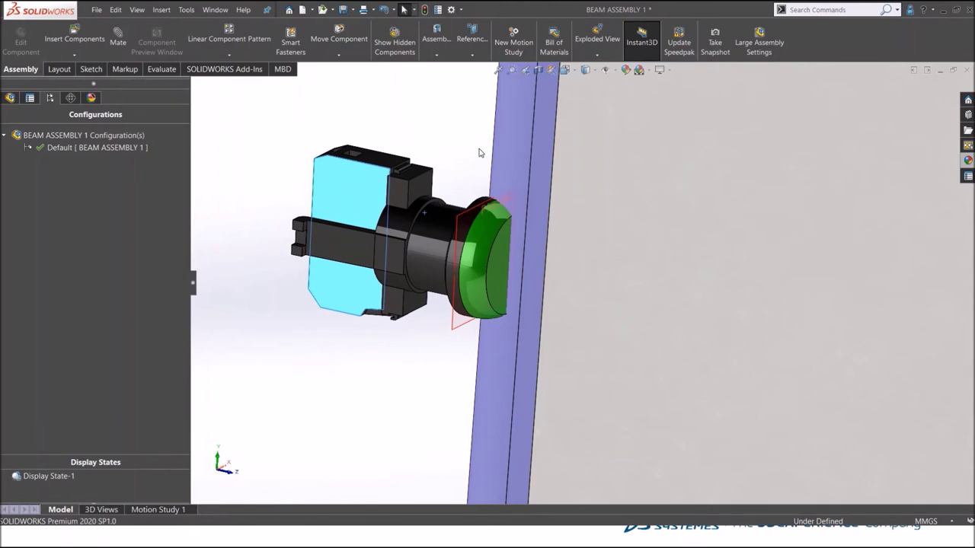
left_click(464, 214)
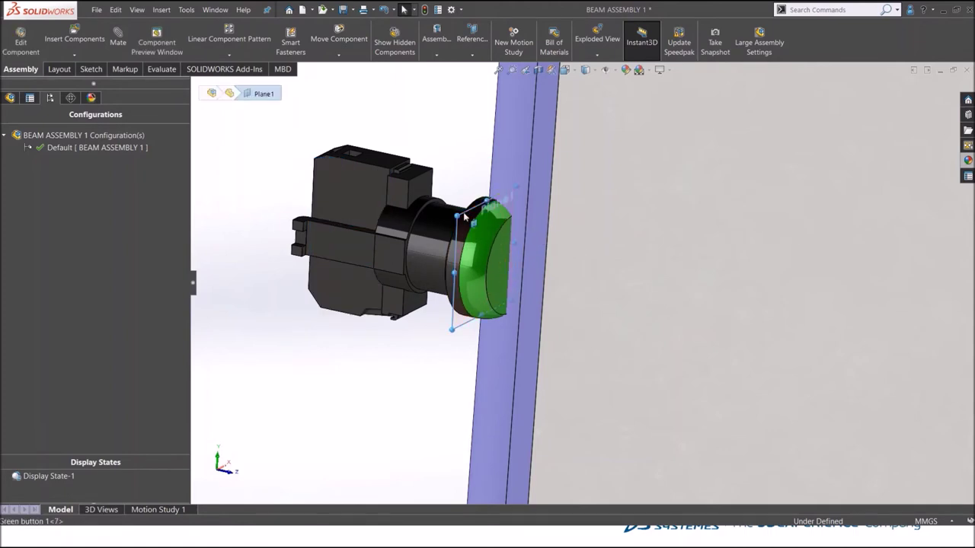
- Drag the green push-button from the panel side onto the mounting plate's front face
left_click(646, 223)
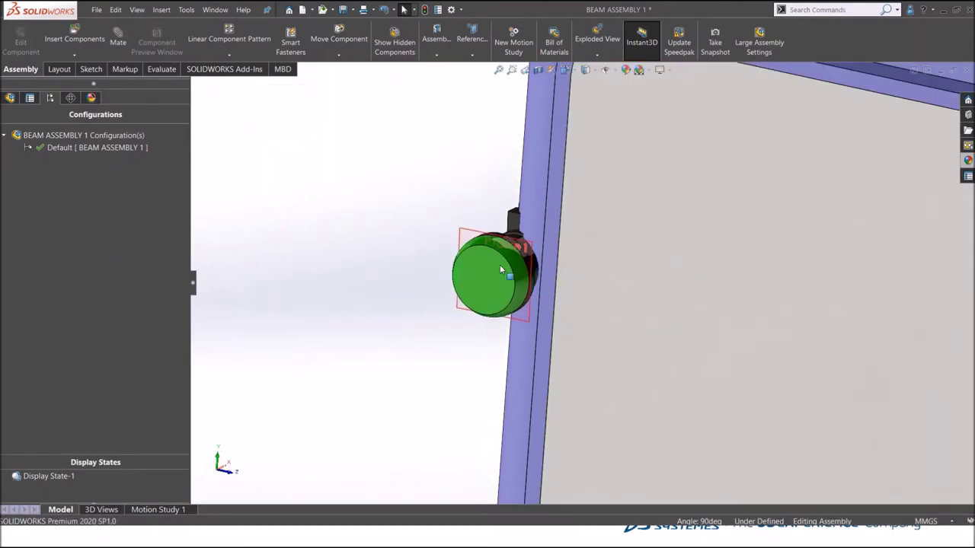
left_click_drag(501, 268, 761, 317)
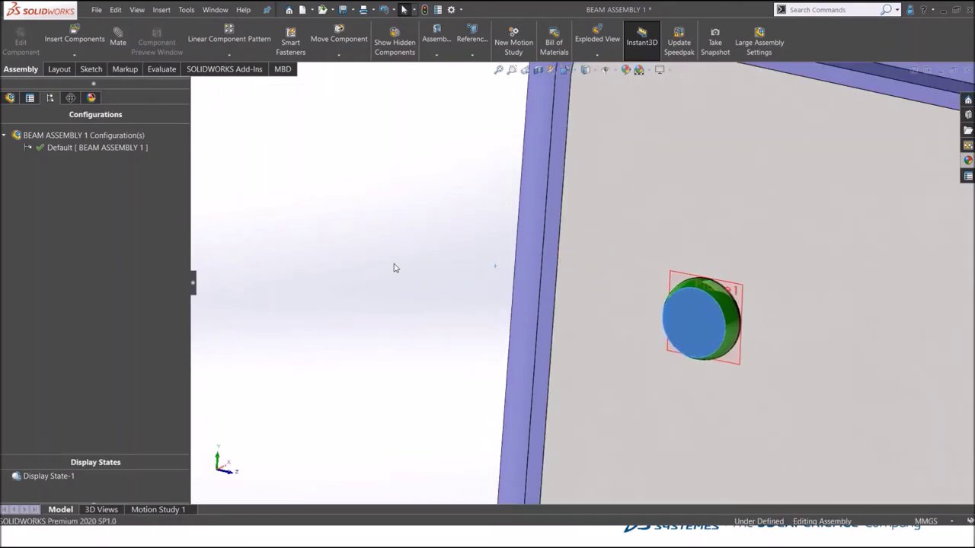
scroll(570, 305, "up", 4)
scroll(701, 341, "down", 5)
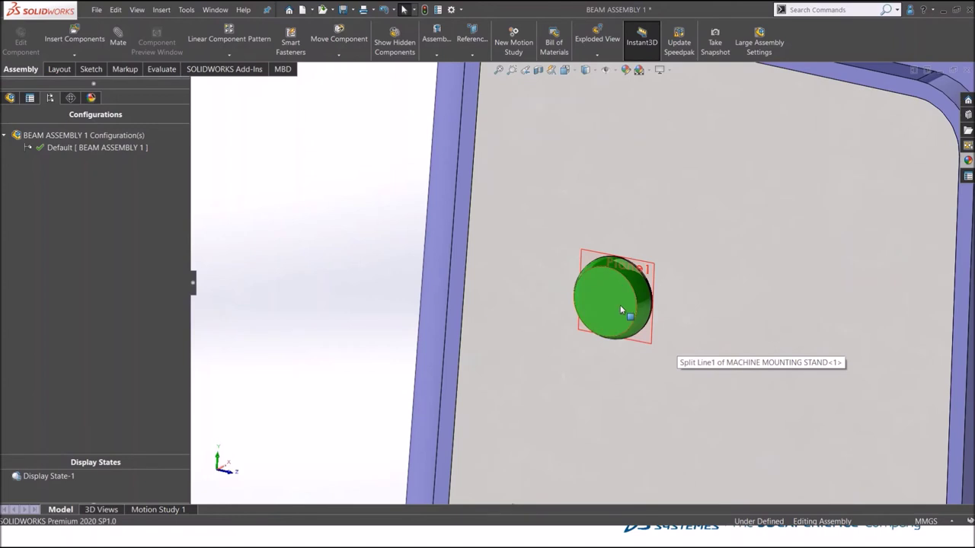
- Select the button and plate faces for a mate, then cancel the mate
left_click(620, 308)
left_click(523, 267, "ctrl")
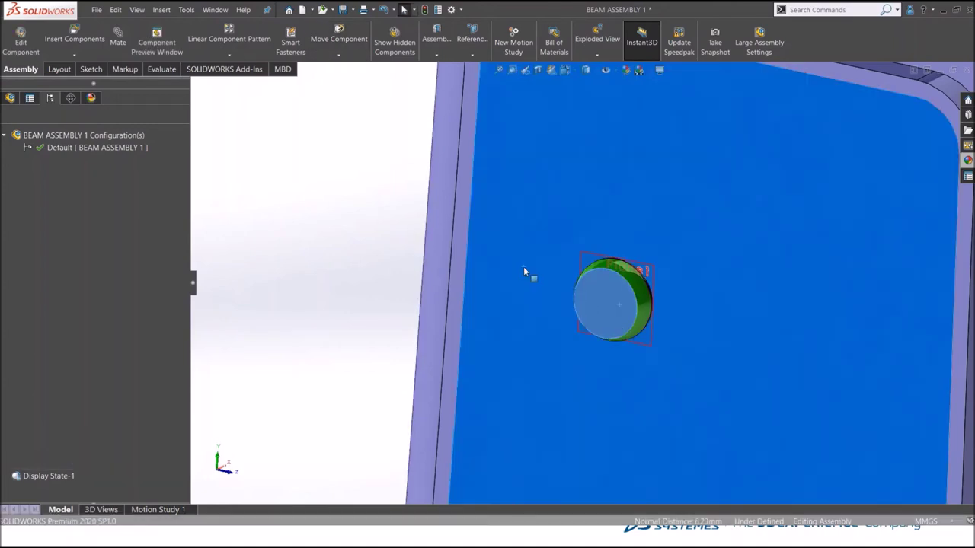
key("Escape")
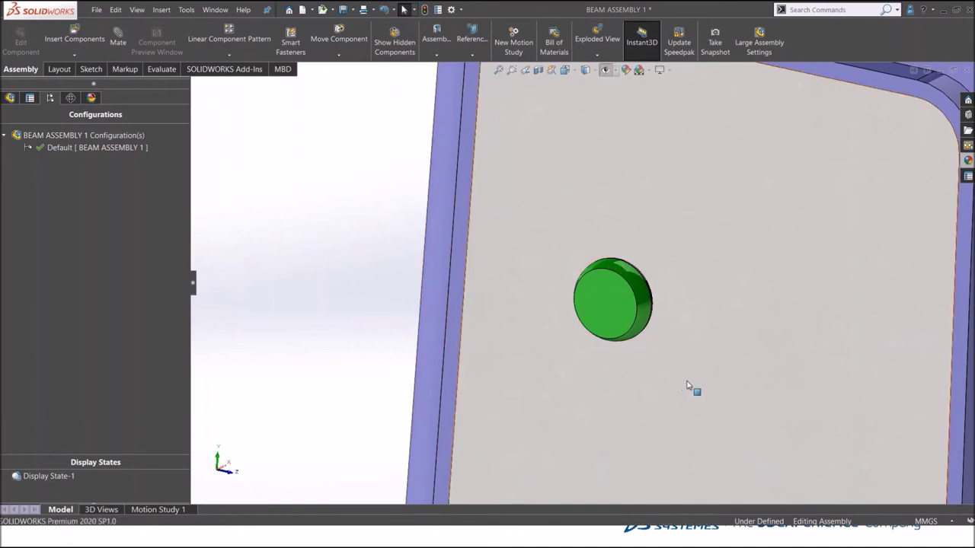
scroll(688, 370, "up", 3)
scroll(683, 363, "down", 3)
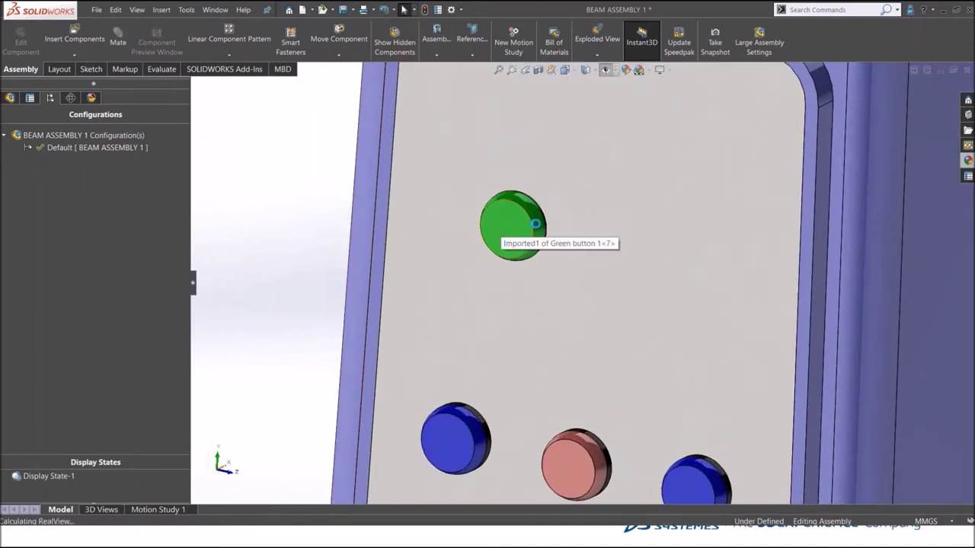
- Drag a copy of the green push-button beside the original on the panel
left_click_drag(500, 221, 745, 225, "ctrl")
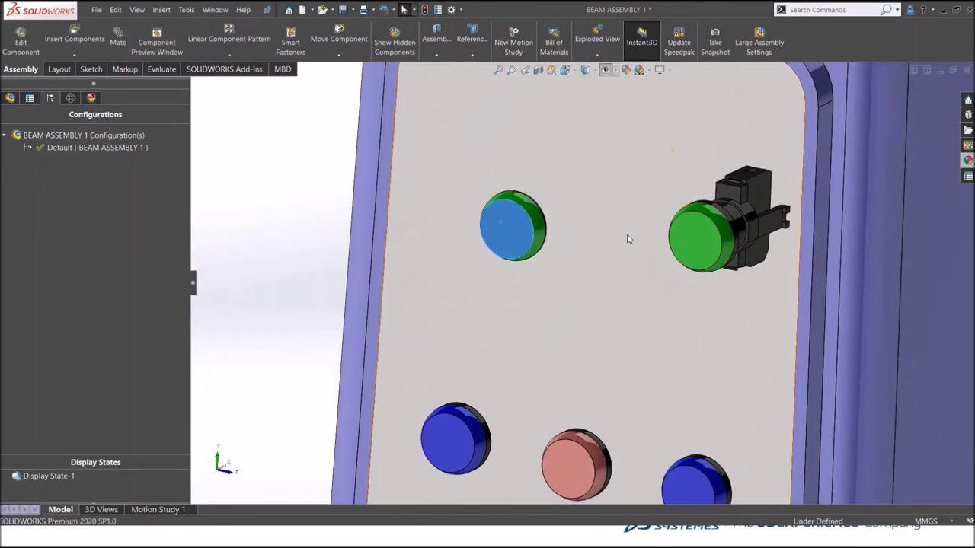
left_click(684, 203)
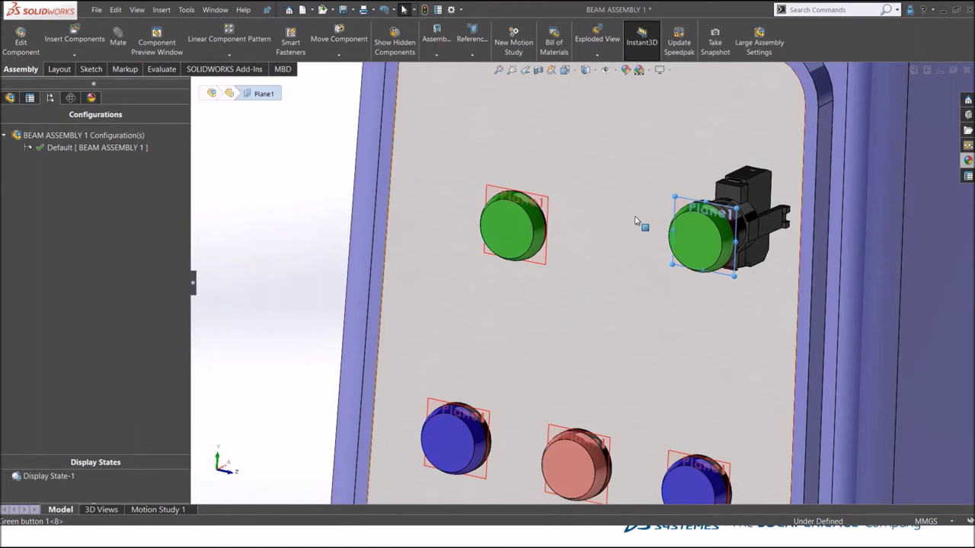
left_click(635, 216, "ctrl")
left_click(664, 210)
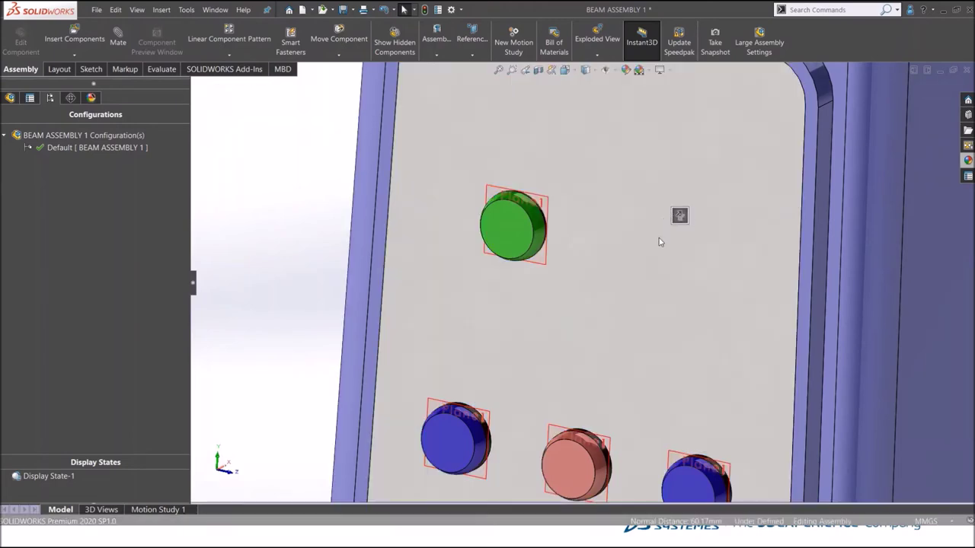
left_click(680, 217)
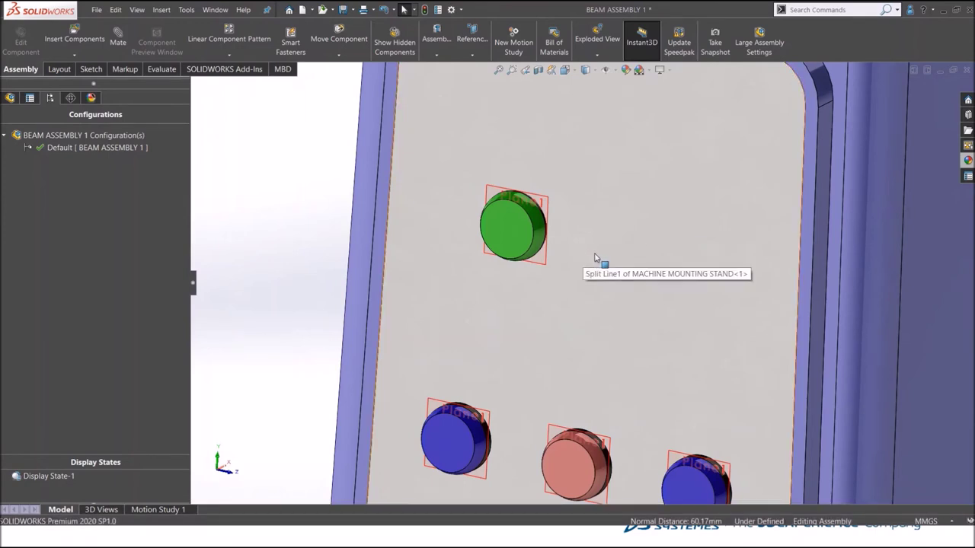
key("ctrl+v")
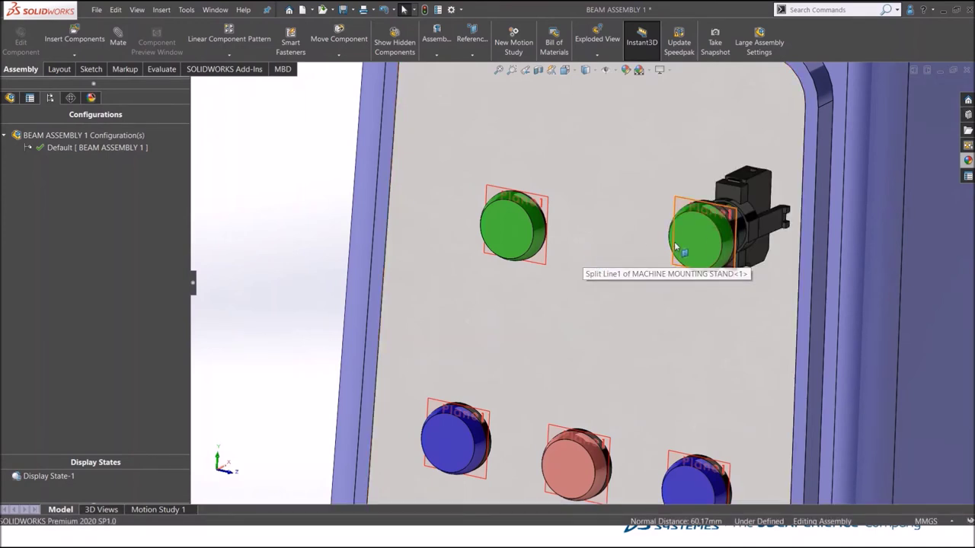
- Mate the copied button's plane flat against the mounting plate face
mouse_move(674, 245)
middle_mouse_down()
mouse_move(704, 246)
mouse_move(684, 247)
middle_mouse_up()
scroll(684, 248, "up", 3)
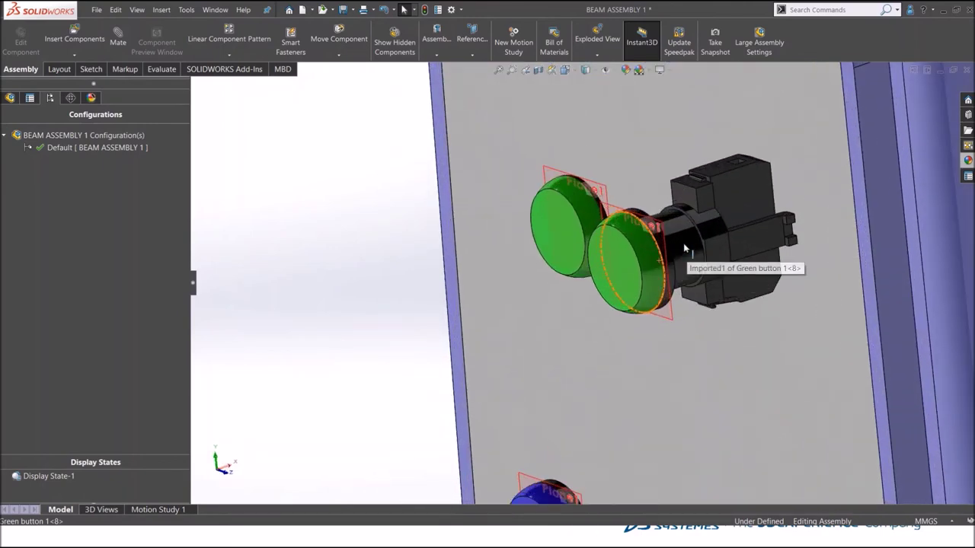
left_click(674, 245)
left_click(655, 163, "ctrl")
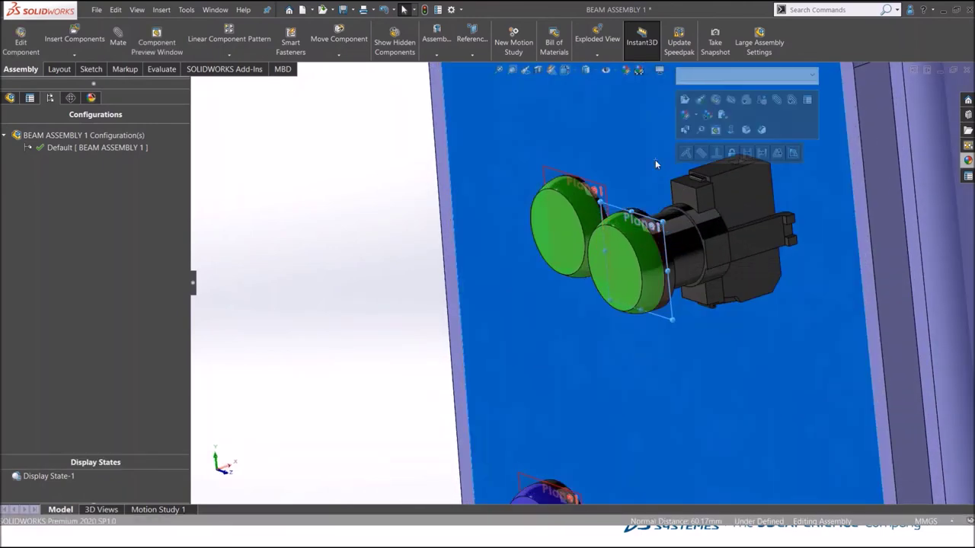
left_click(686, 153)
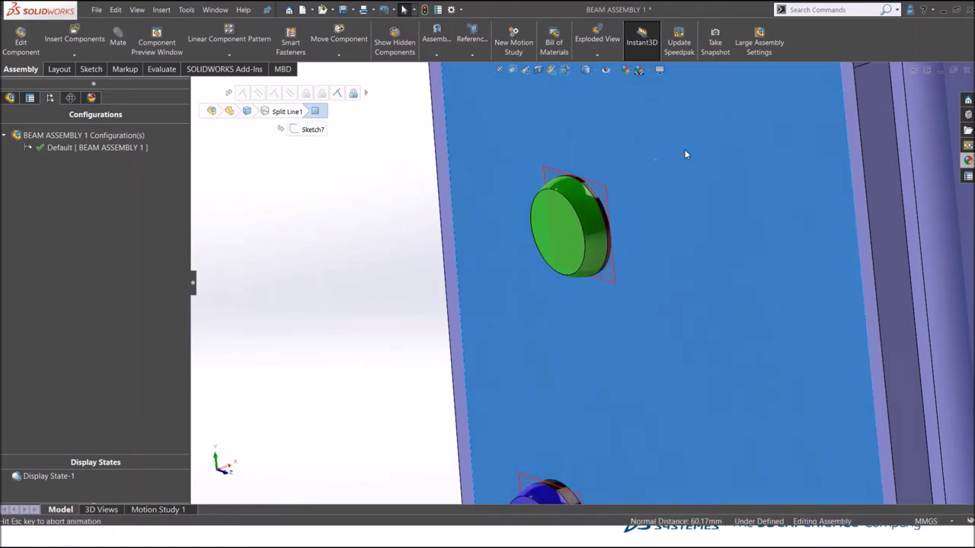
key("Escape")
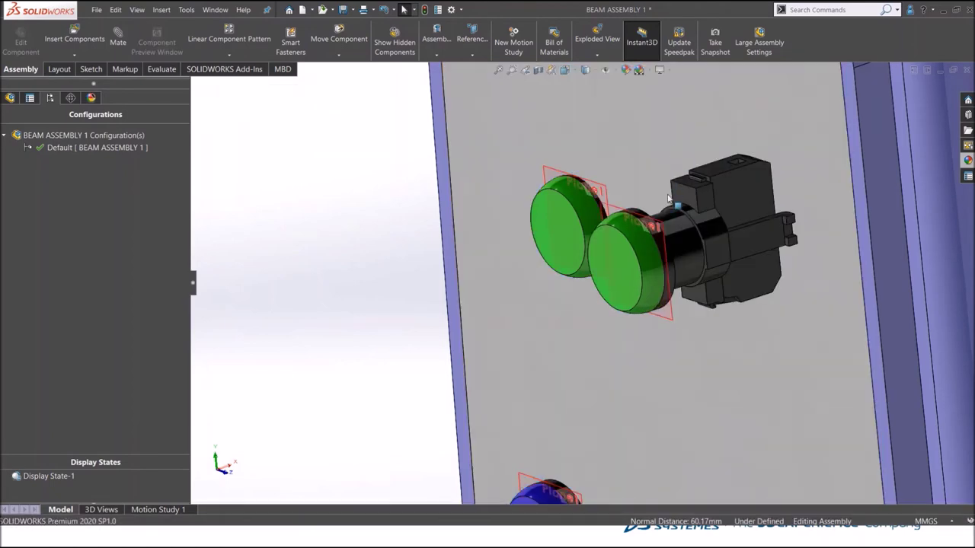
key("ctrl+1")
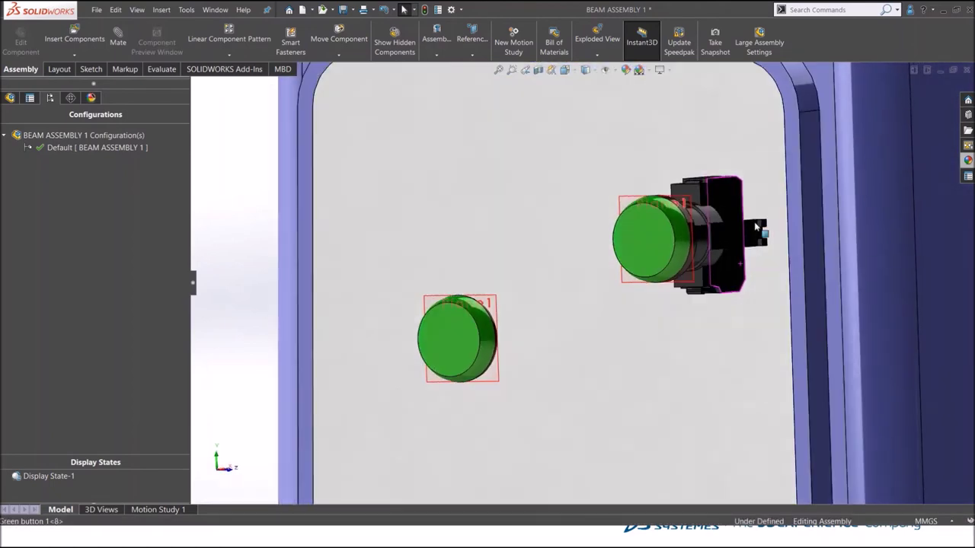
left_click(690, 204)
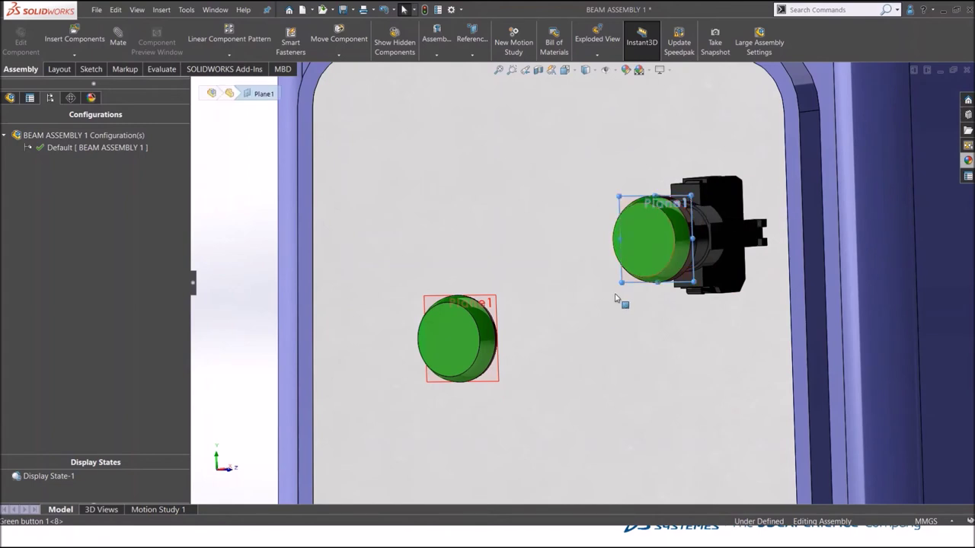
left_click(596, 317)
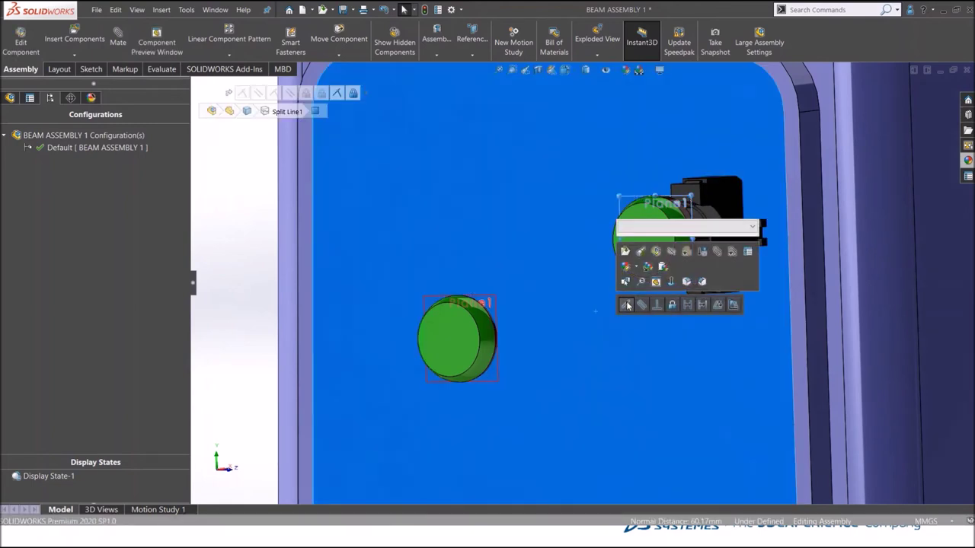
left_click(627, 304)
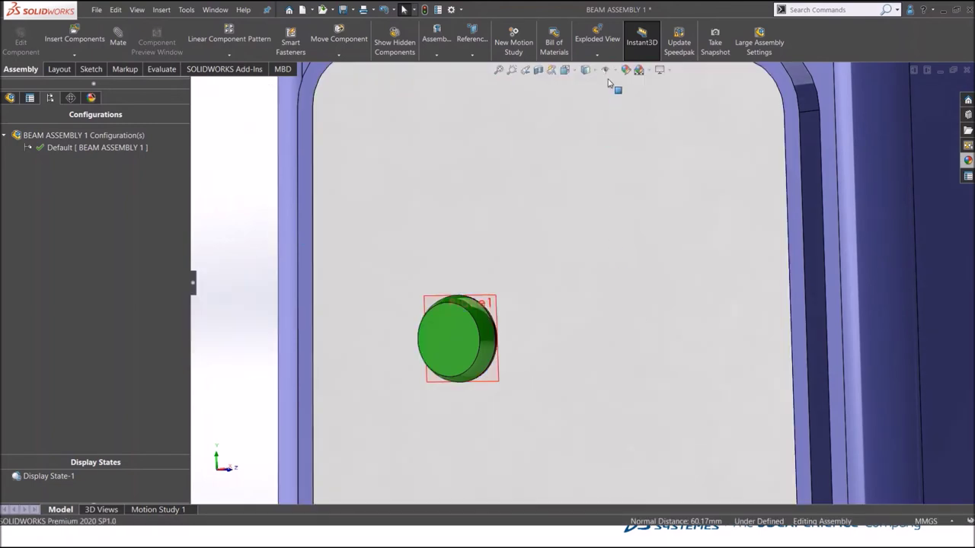
- Move the copied green button to the top-right button spot on the panel
left_click(499, 70)
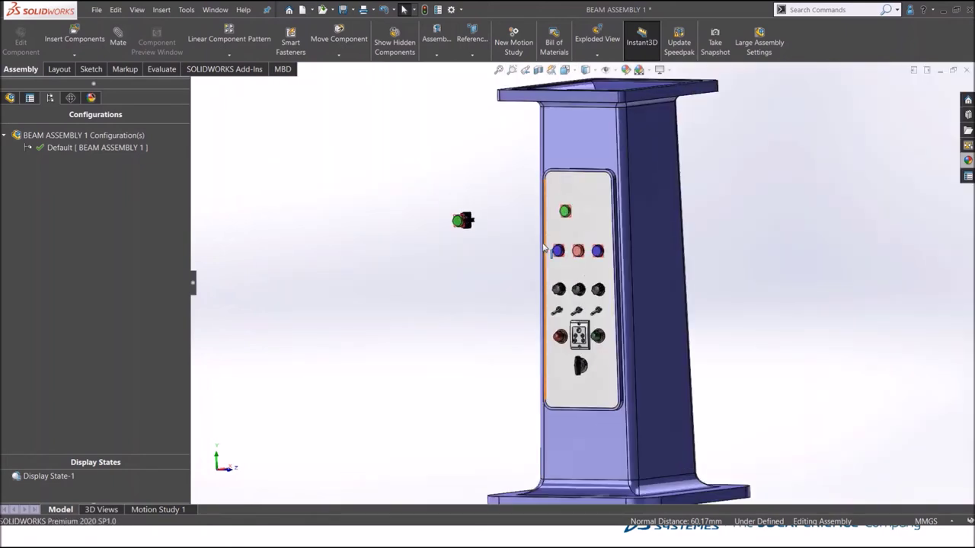
scroll(533, 236, "down", 3)
left_click_drag(438, 216, 625, 214)
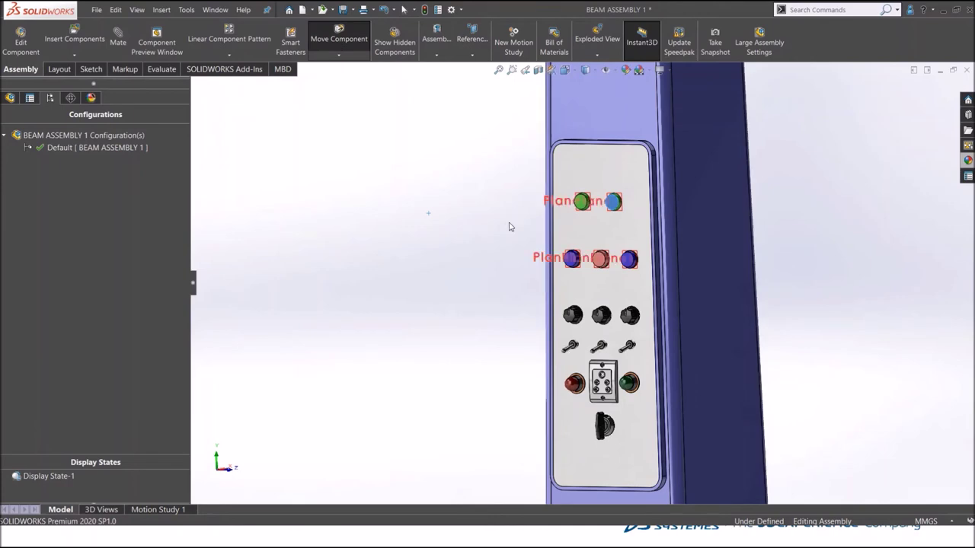
scroll(610, 225, "down", 6)
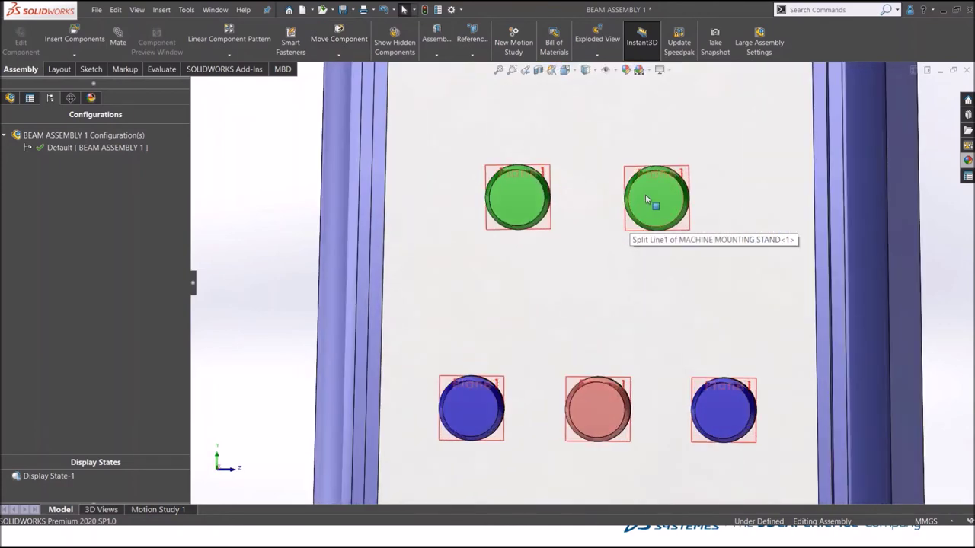
left_click_drag(645, 194, 679, 194)
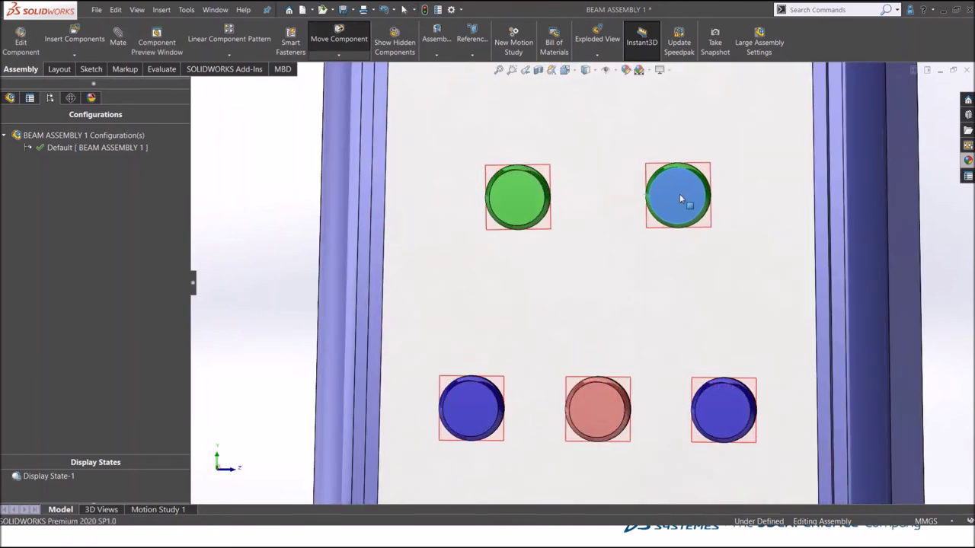
- Clear the selection and hide the planes surrounding the push-buttons
left_click(743, 202)
key("Escape")
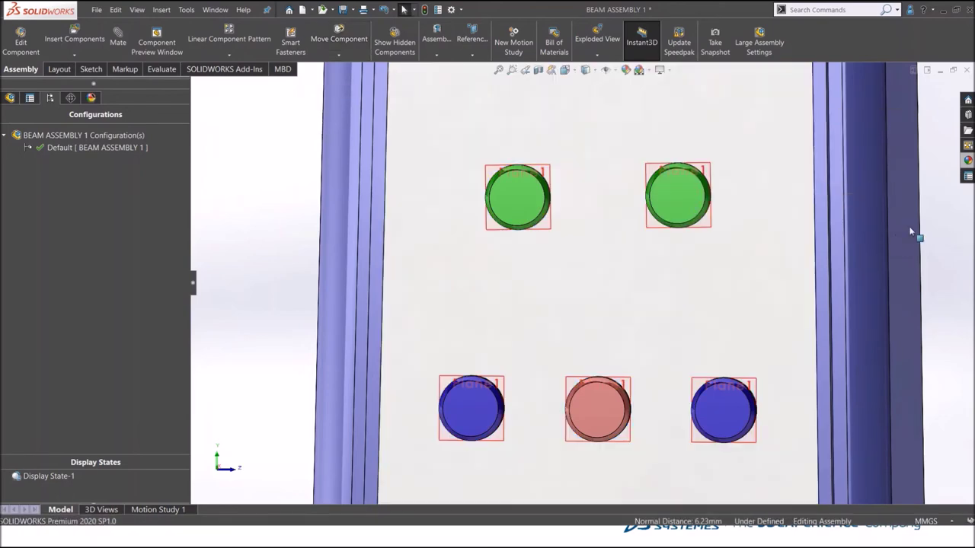
left_click(605, 70)
scroll(594, 279, "up", 3)
middle_click_drag(594, 278, 621, 262)
scroll(621, 262, "down", 3)
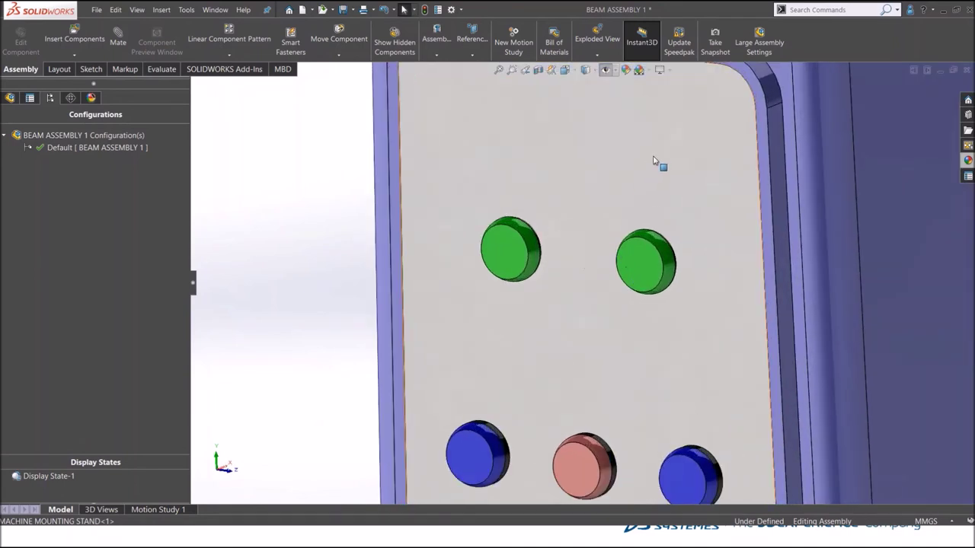
- Set the top-right push-button's referenced display state to Red in Component Properties
right_click(635, 253)
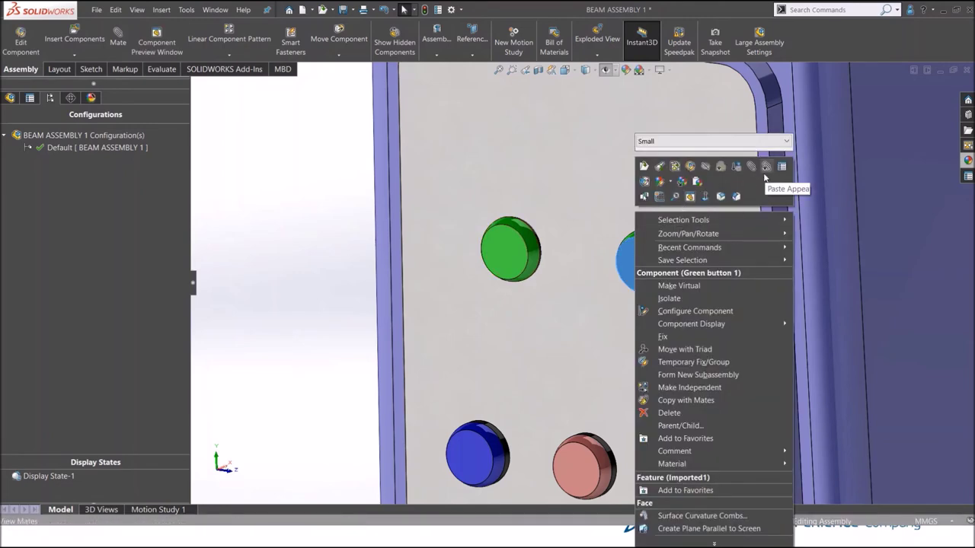
left_click(780, 168)
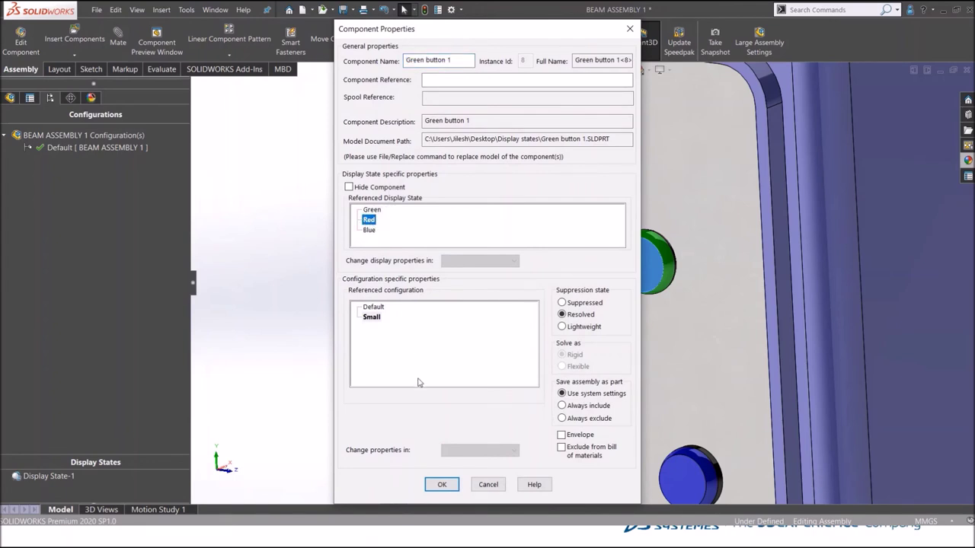
left_click(441, 486)
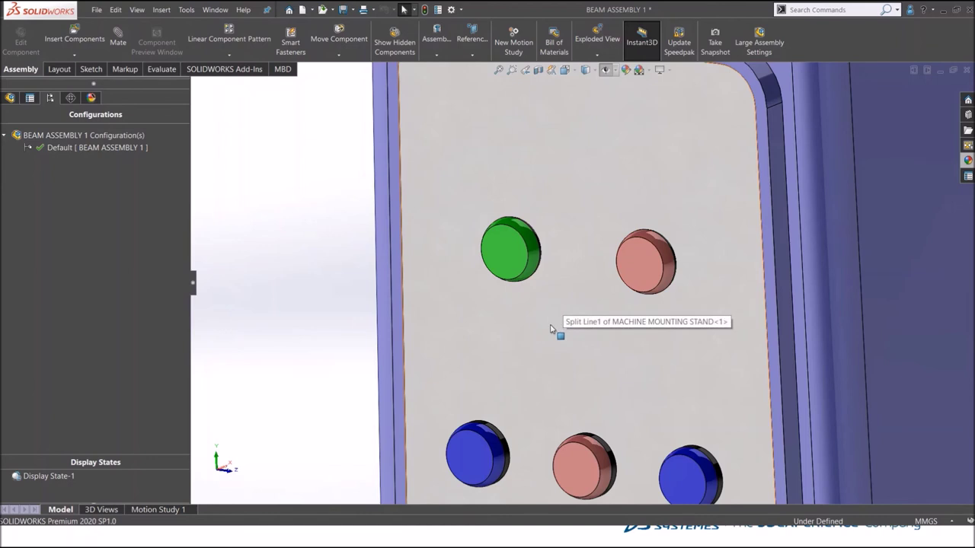
- Enlarge the Display States pane and add Display State-2 from Display State-1's menu
scroll(423, 344, "up", 8)
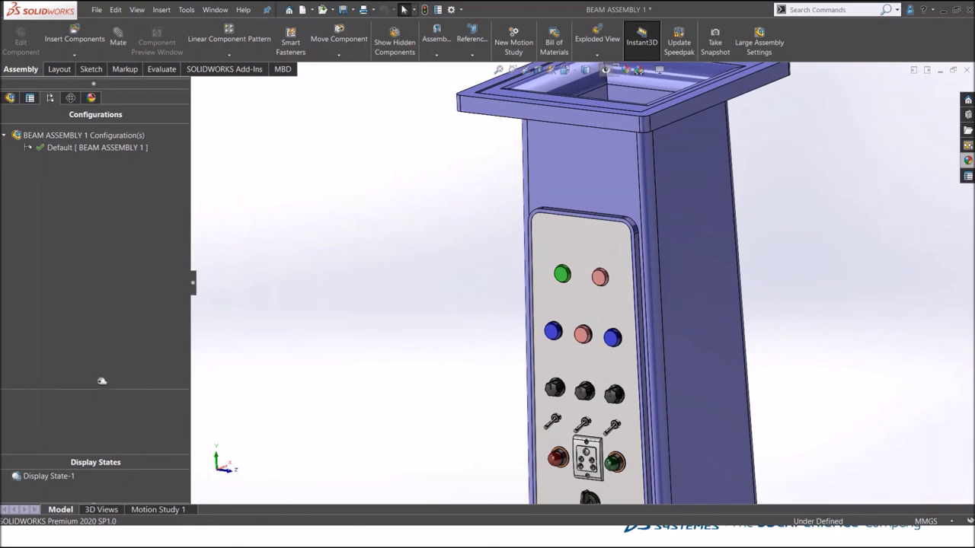
left_click_drag(102, 381, 111, 345)
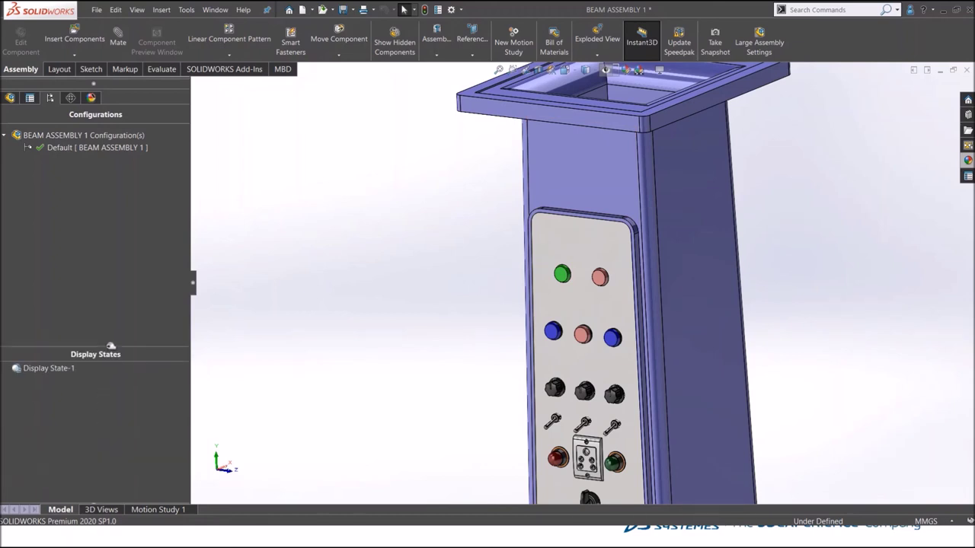
right_click(51, 371)
left_click(79, 388)
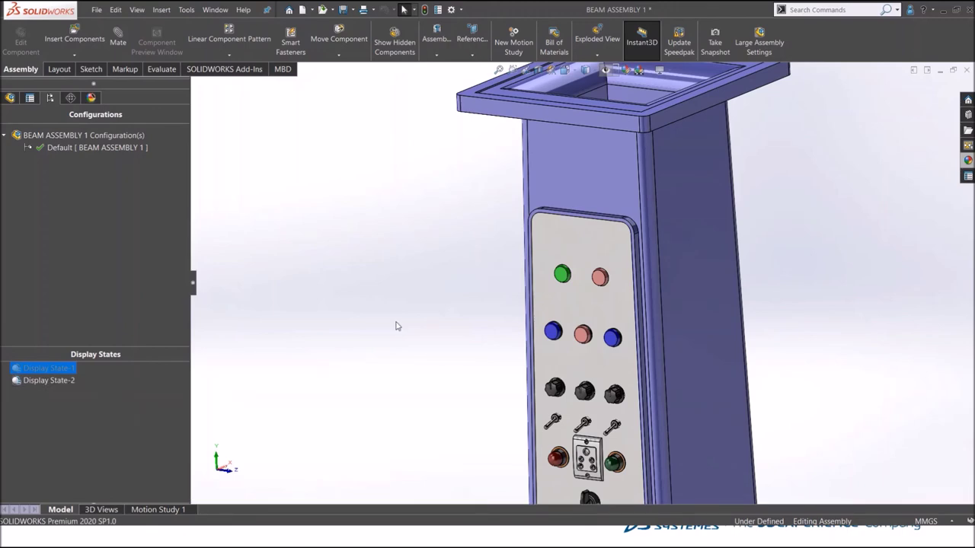
scroll(588, 283, "down", 8)
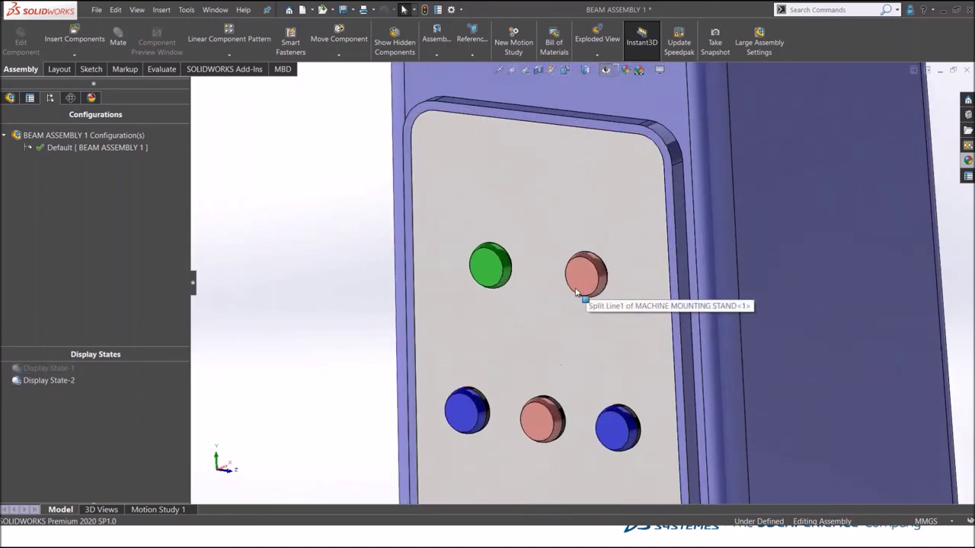
scroll(586, 278, "down", 1)
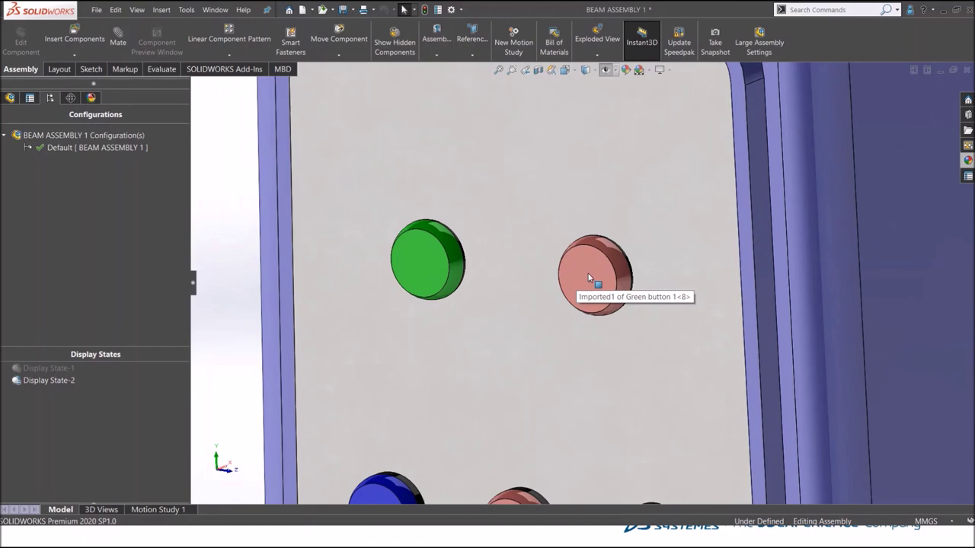
right_click(587, 279)
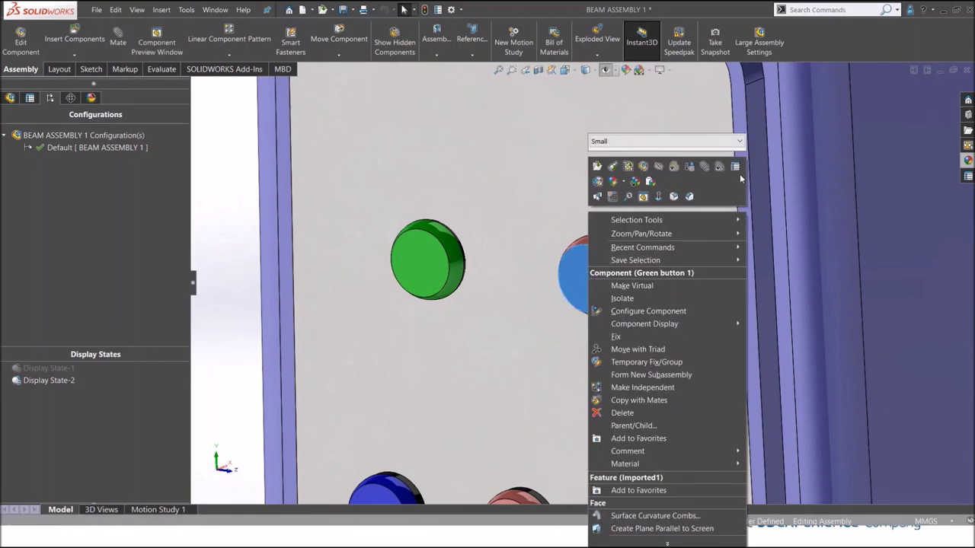
- Give the top-right button the Blue display state in Display State-2, then reselect Display State-1
left_click(735, 167)
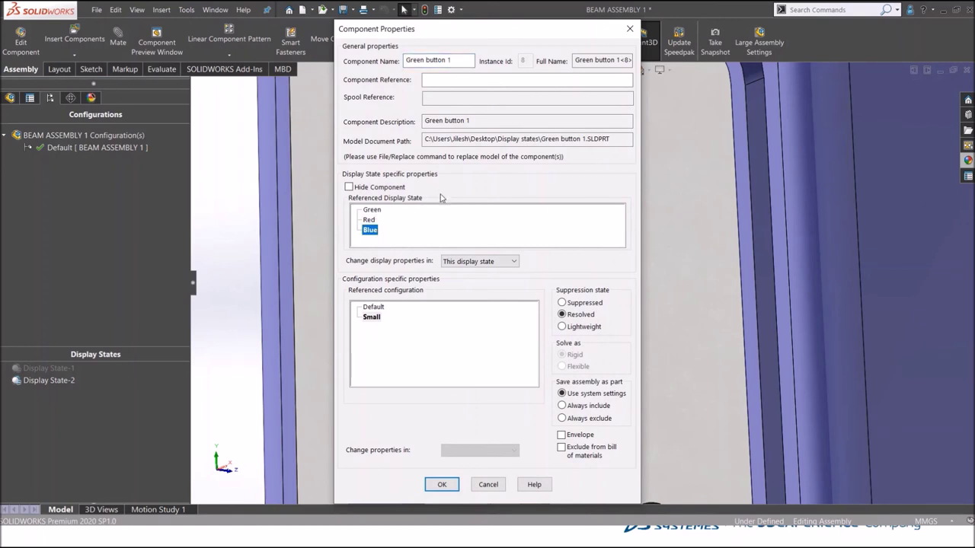
left_click(448, 487)
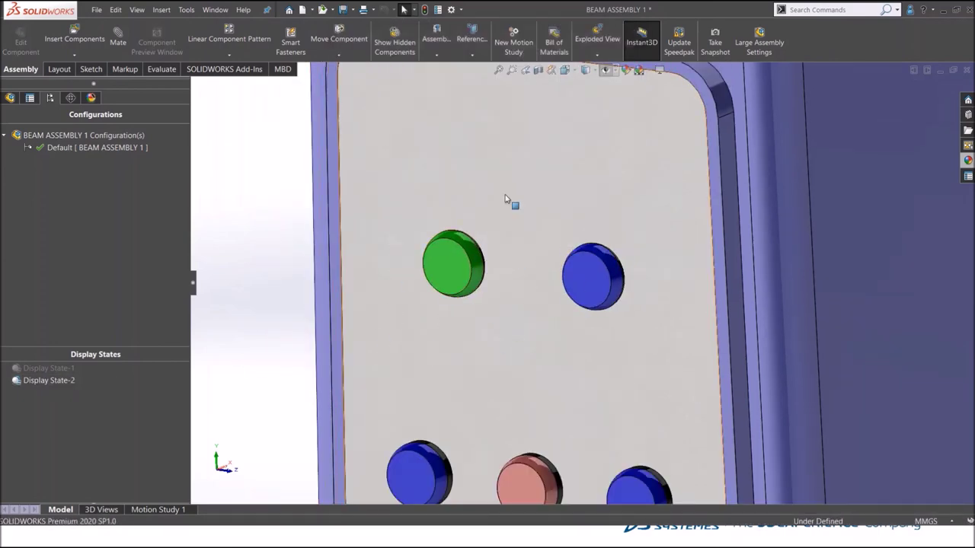
left_click(50, 371)
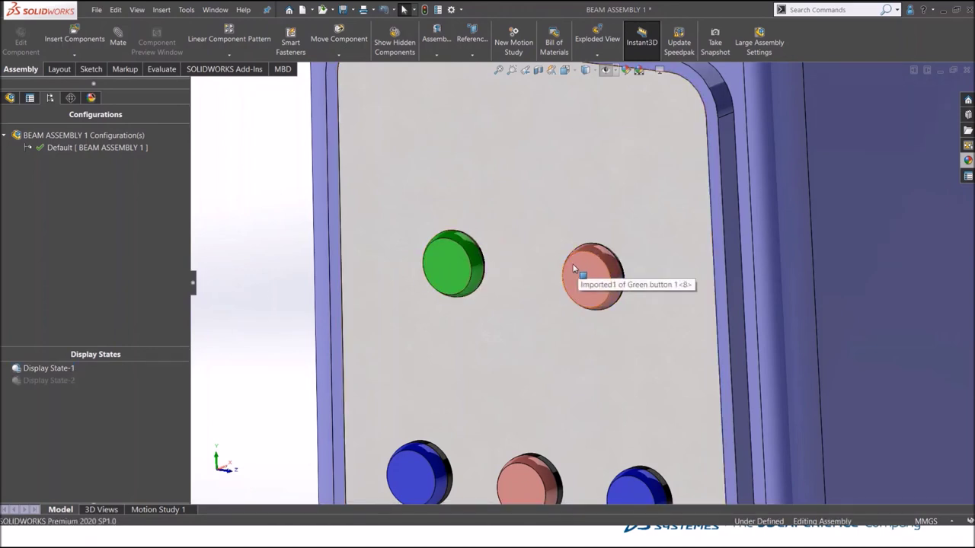
- Show the whole stand in Isometric view under Display State-1, with the red top-right button
scroll(575, 267, "up", 3)
scroll(574, 267, "up", 2)
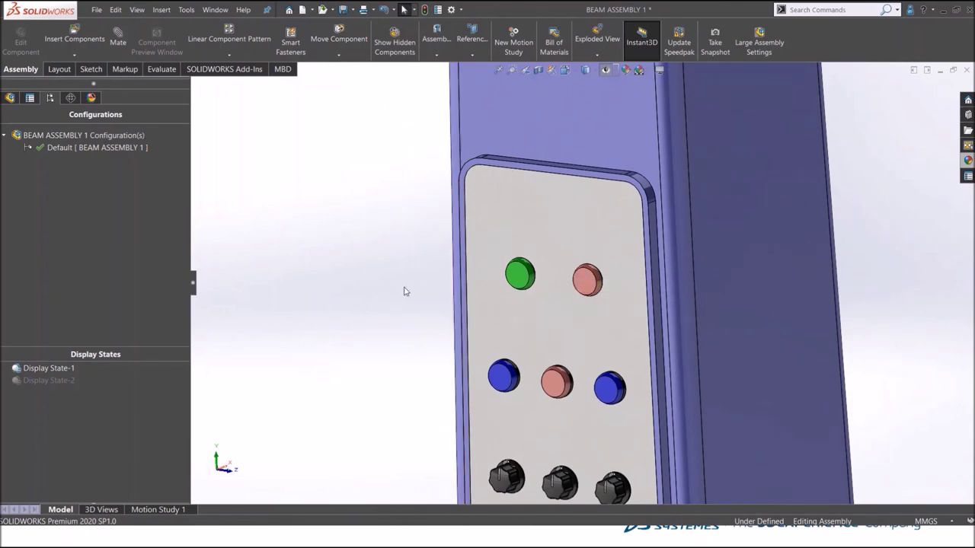
scroll(415, 295, "up", 3)
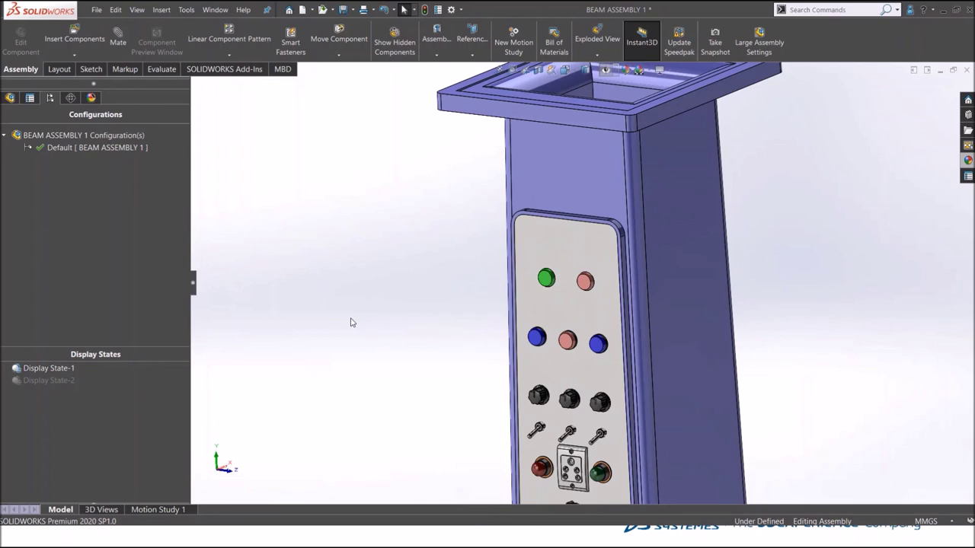
middle_click_drag(351, 322, 352, 286)
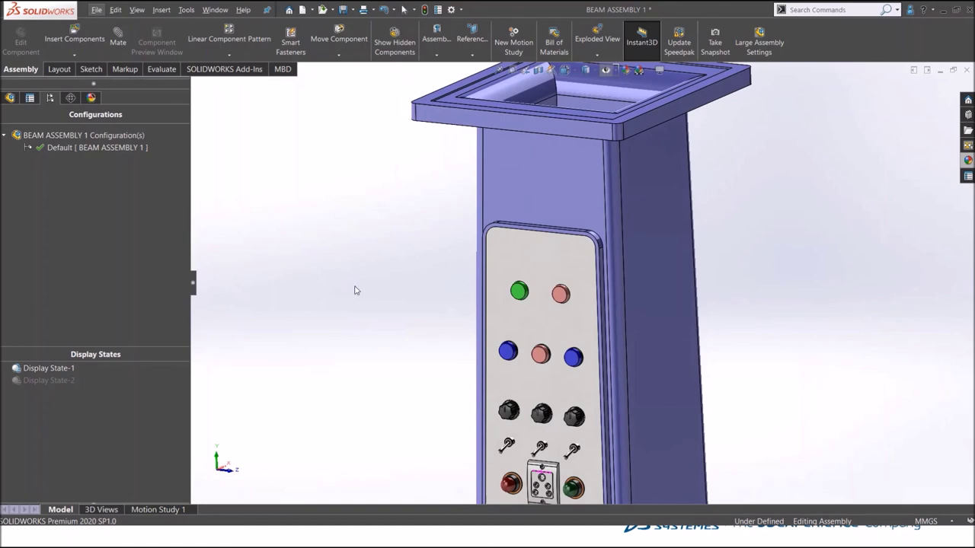
scroll(385, 364, "up", 3)
key("space")
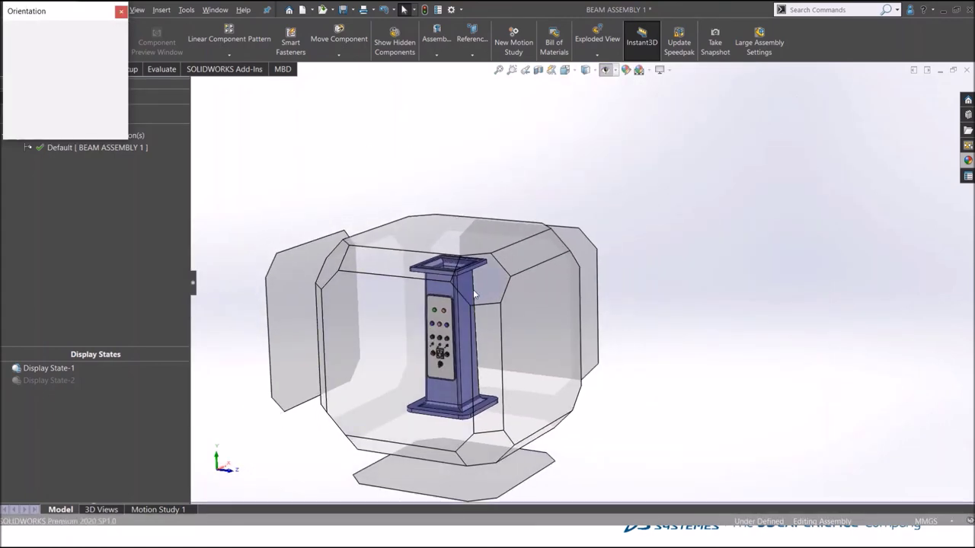
left_click(474, 294)
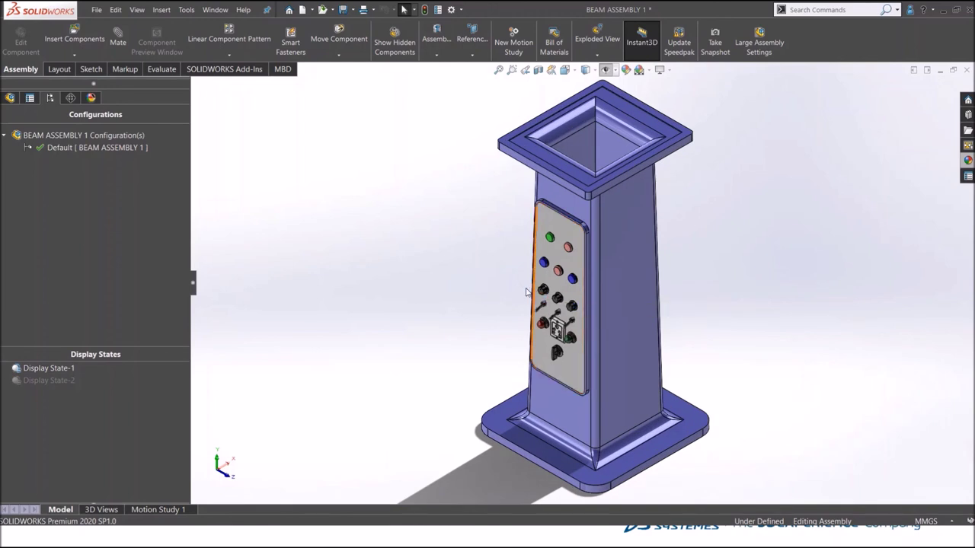
scroll(571, 197, "down", 2)
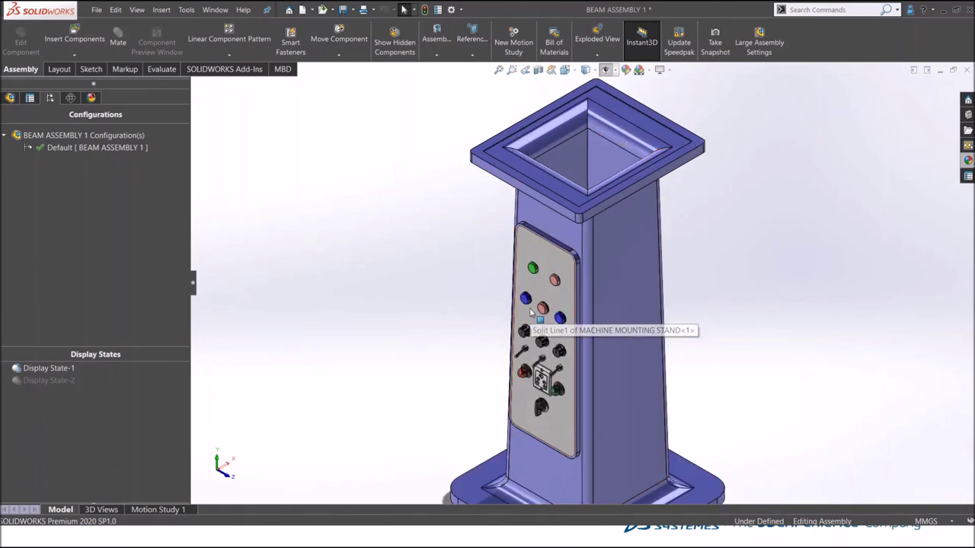